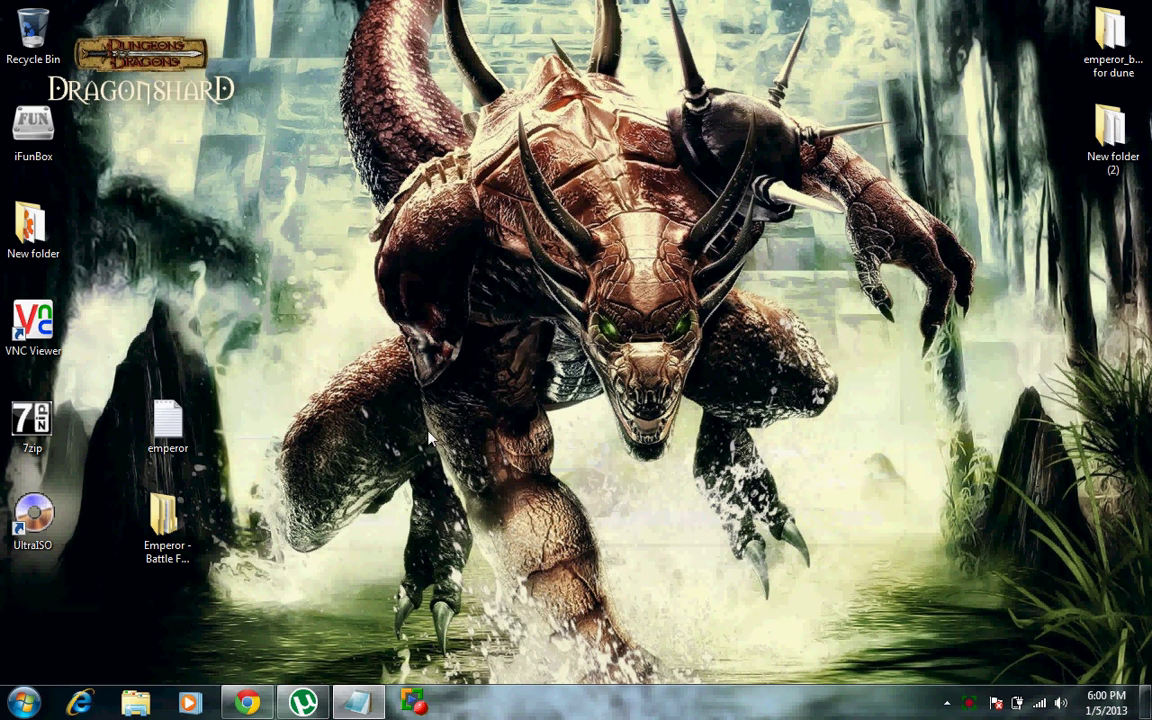
Step: Open the CD1 folder of Emperor - Battle For Dune, select EMPEROR1, and close UltraISO
left_click(362, 703)
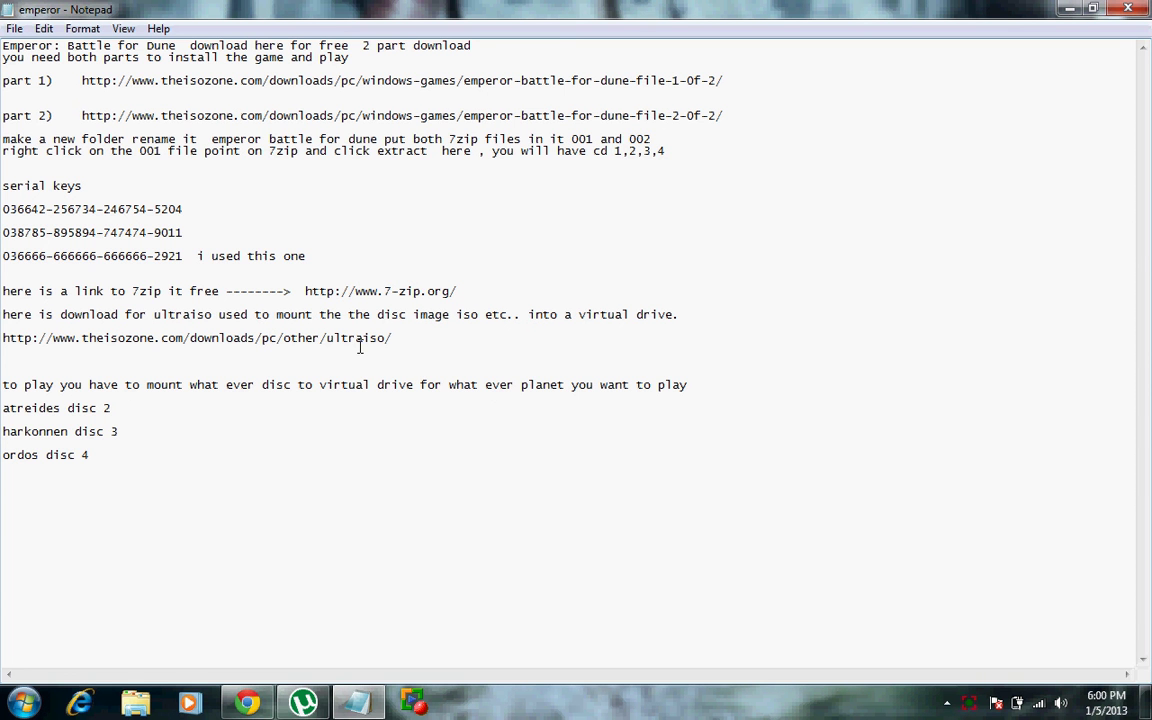
left_click(1066, 9)
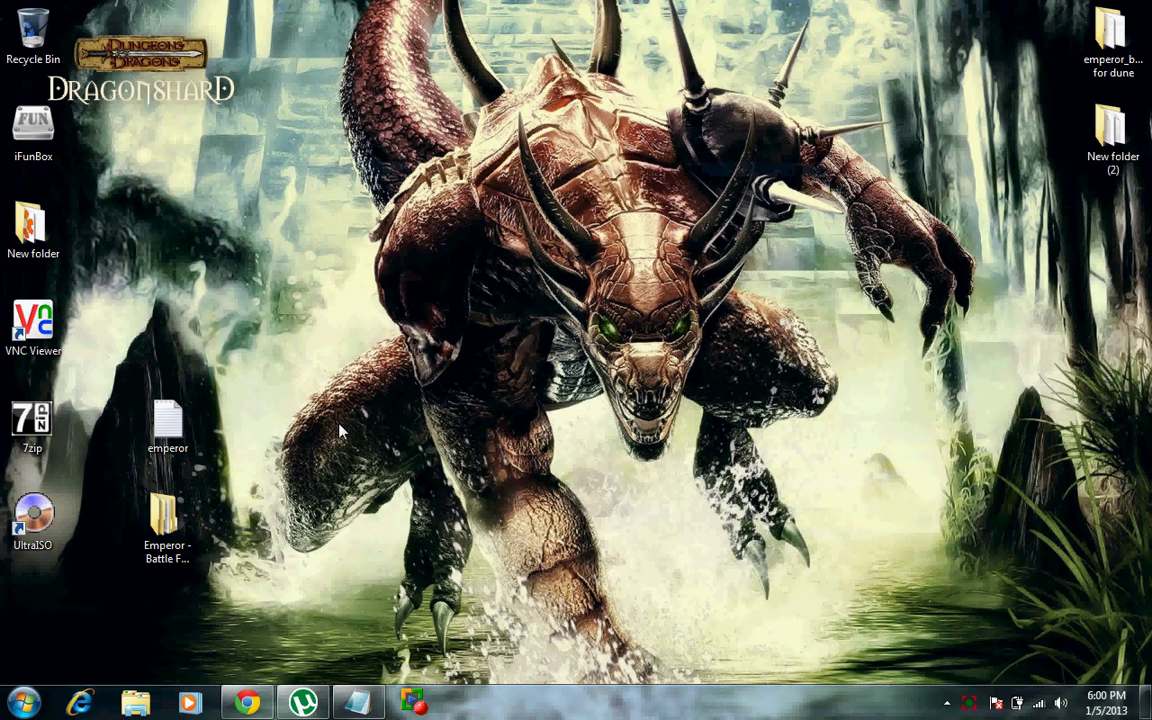
double_click(168, 520)
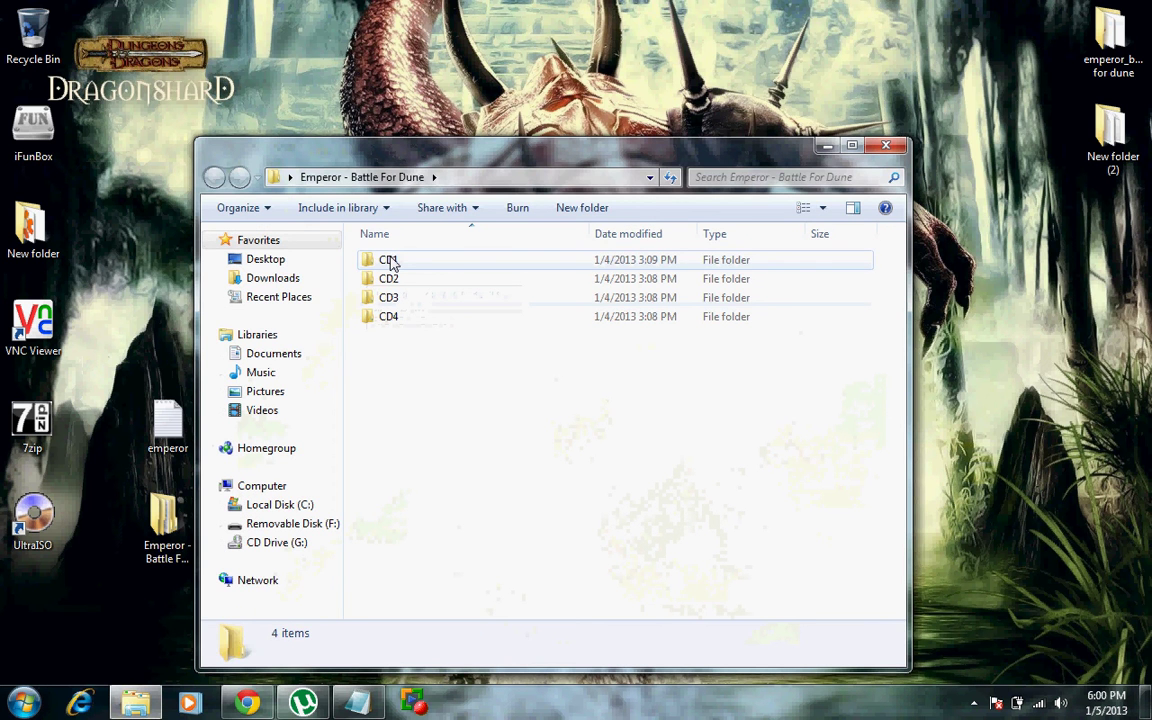
double_click(388, 259)
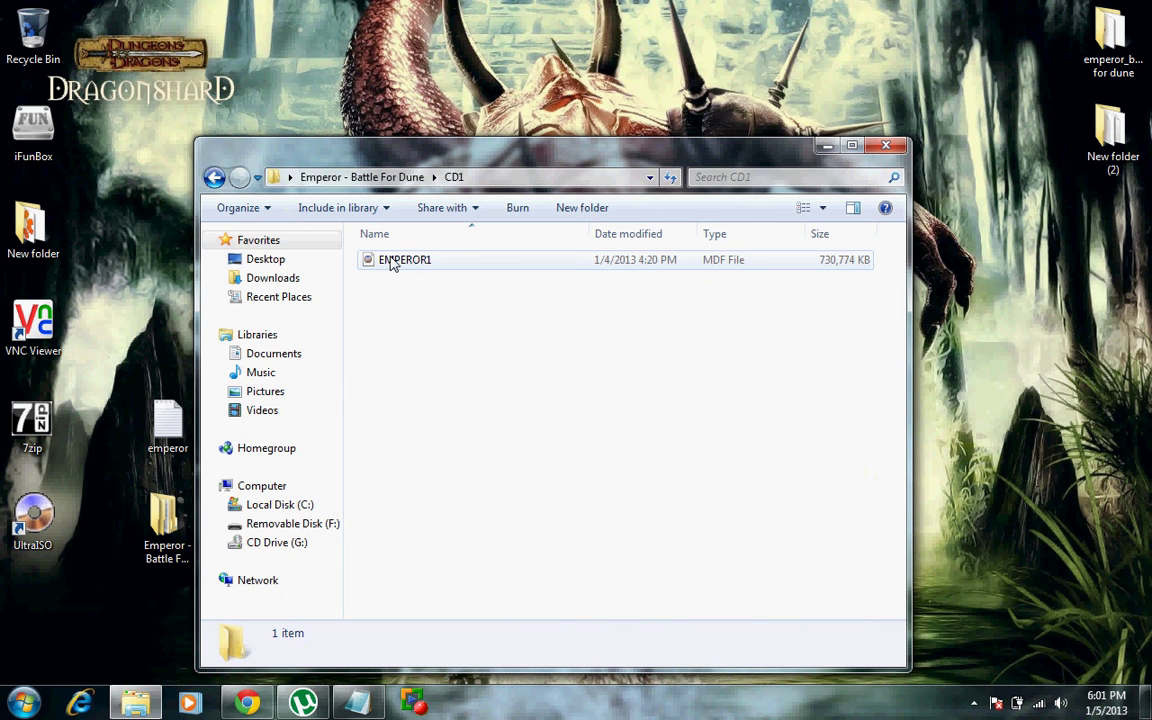
left_click(392, 262)
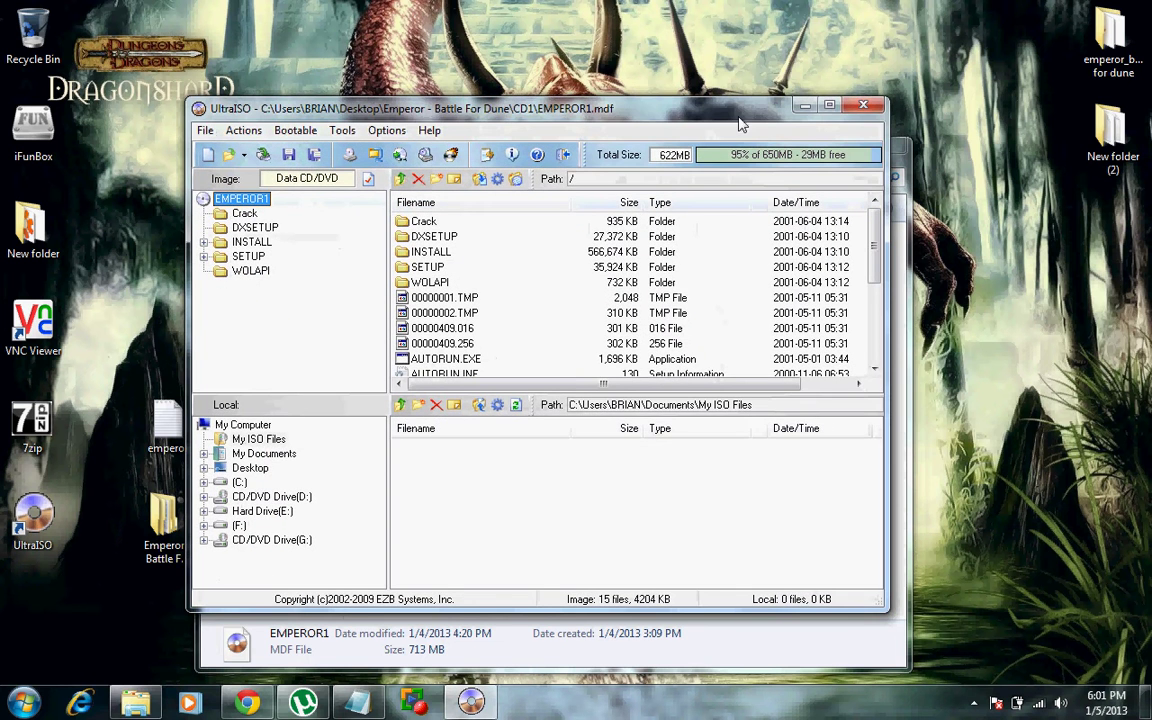
key("alt+F4")
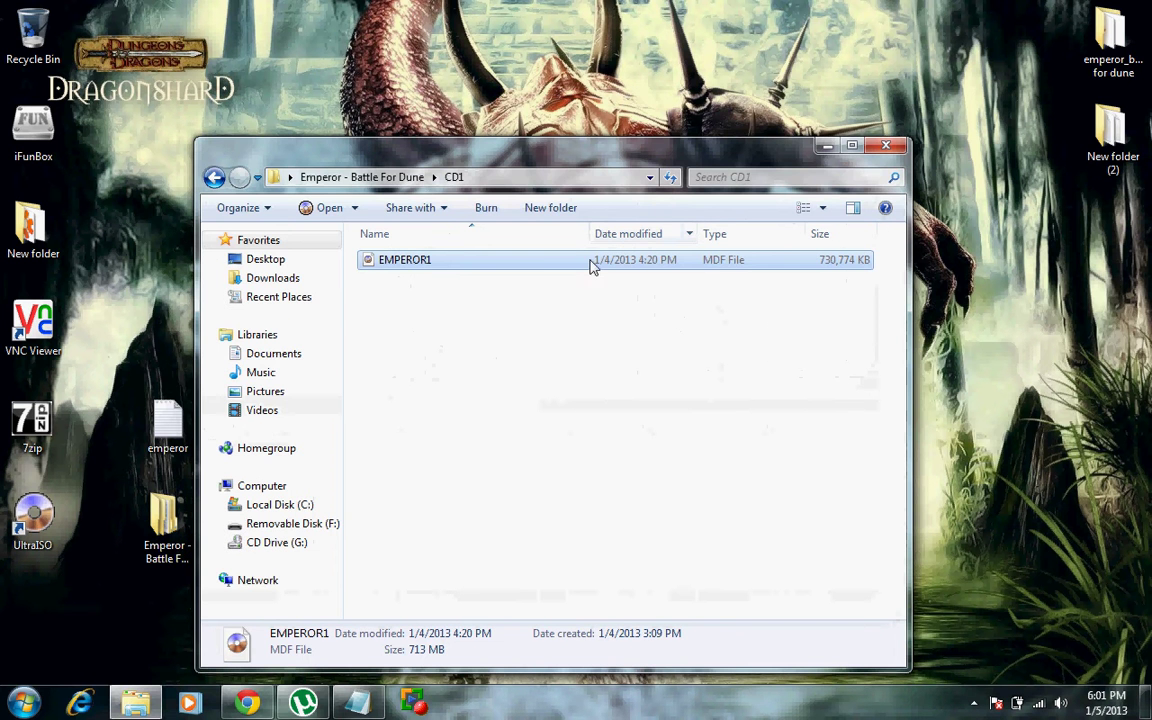
Step: Open EMPEROR1's Properties and start browsing for a different program to open MDF files
right_click(545, 272)
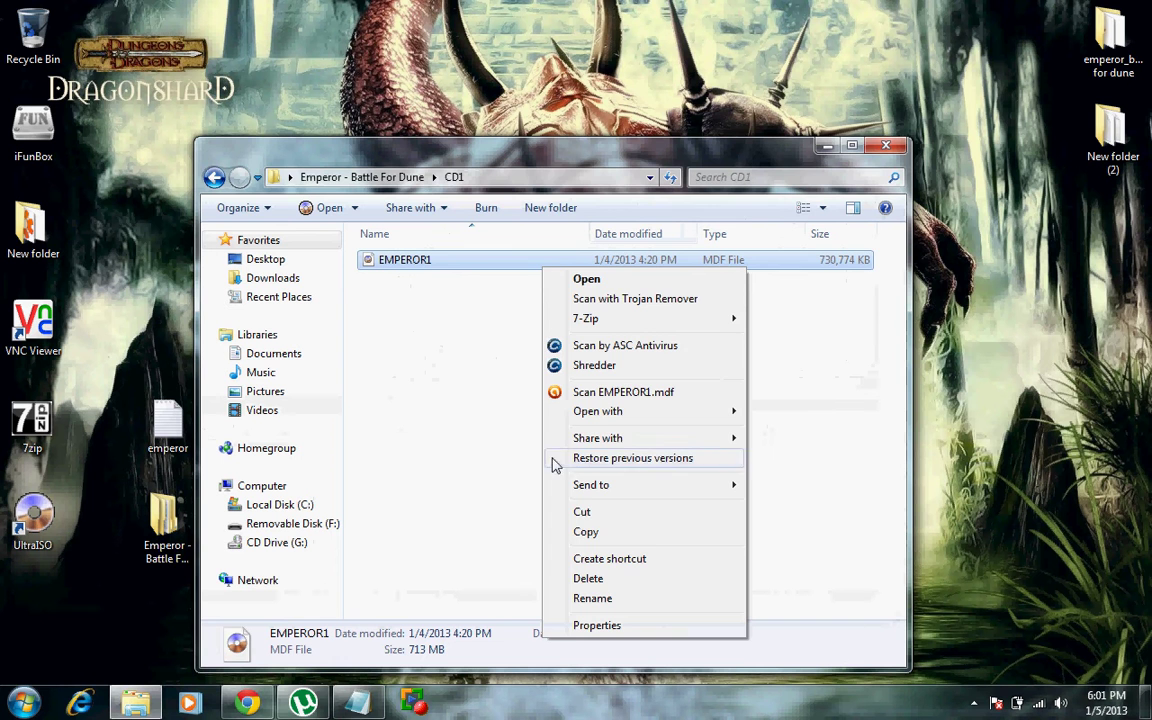
left_click(579, 627)
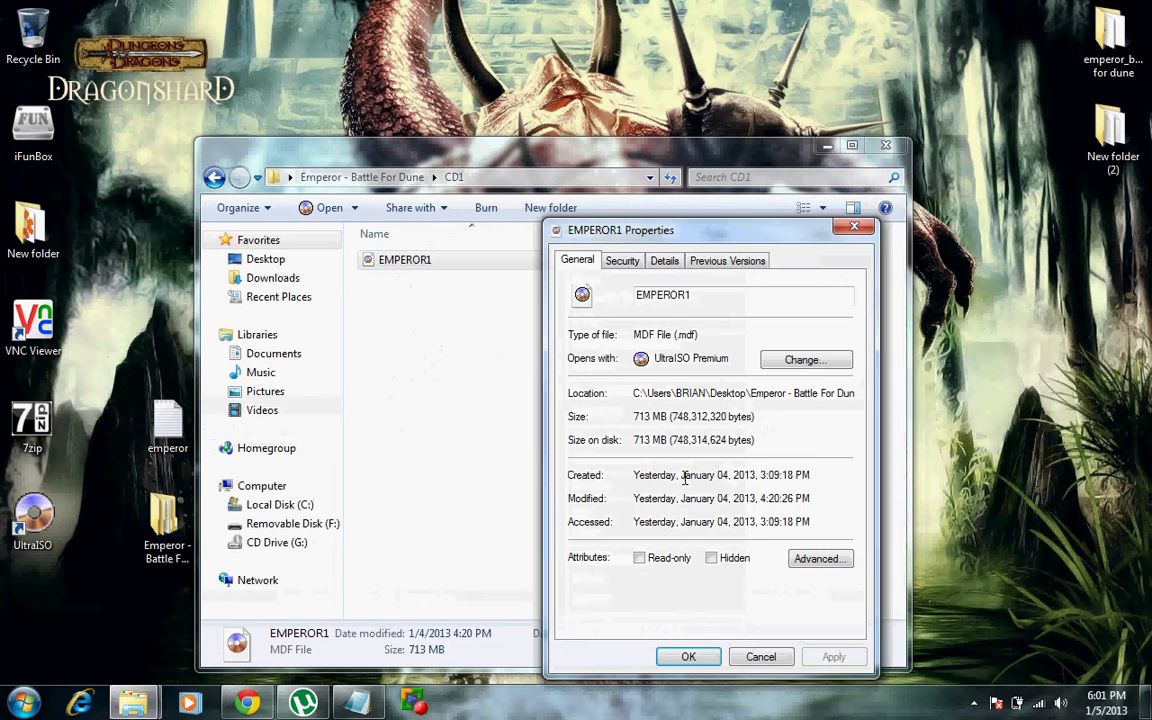
left_click(800, 361)
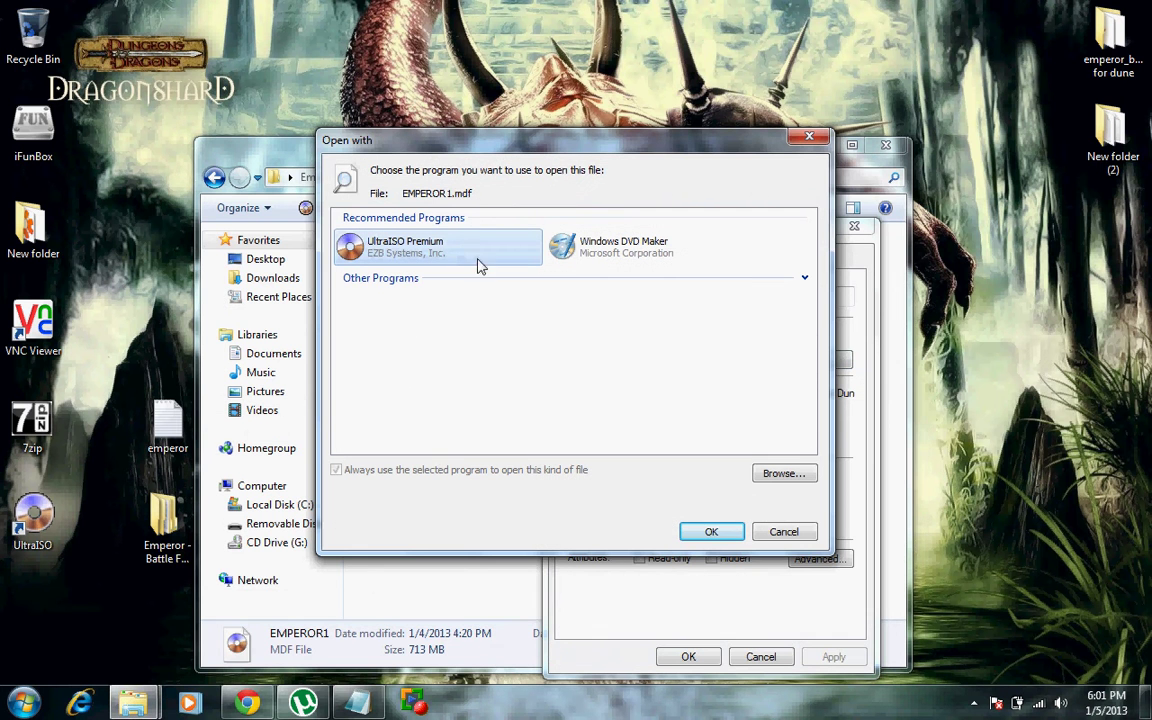
left_click(765, 476)
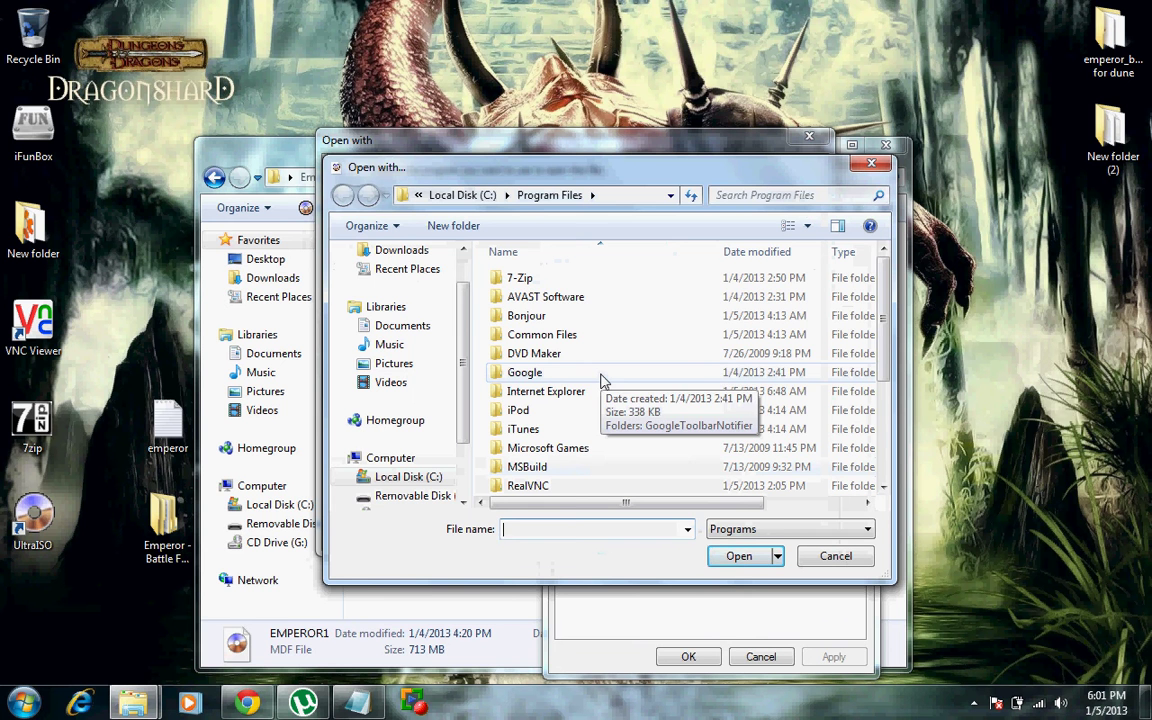
left_click(883, 488)
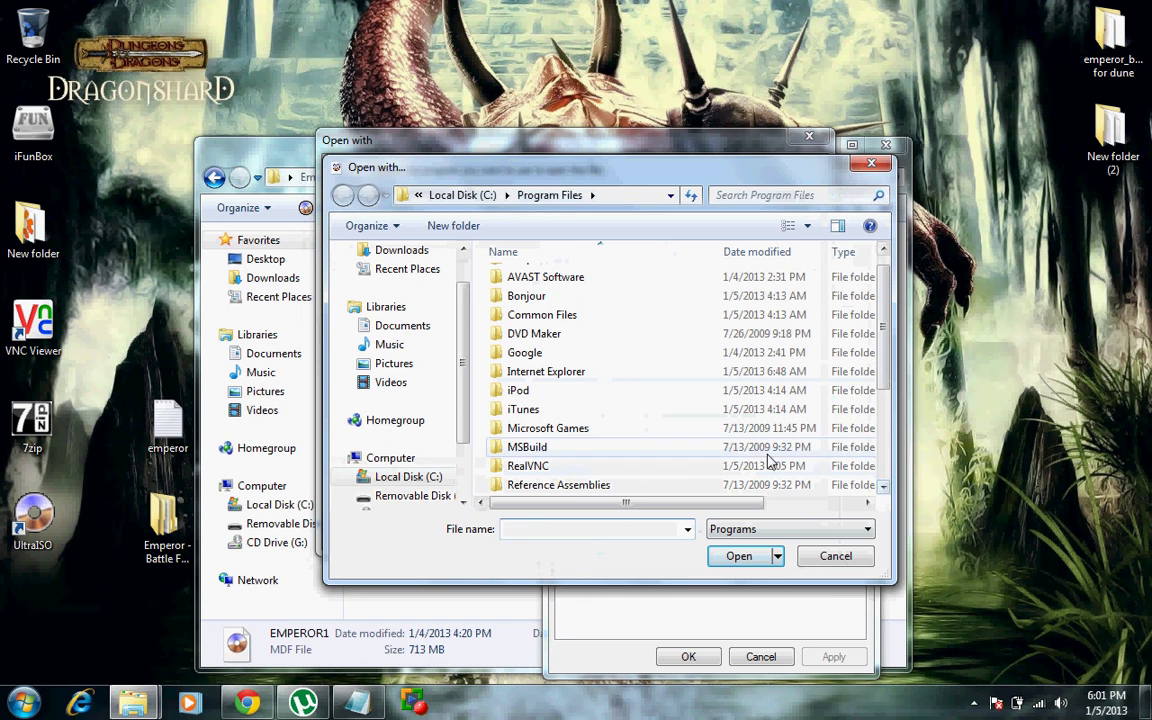
Step: Pick UltraISO from C:\Program Files (x86)\UltraISO as the MDF opener and apply it
left_click(414, 482)
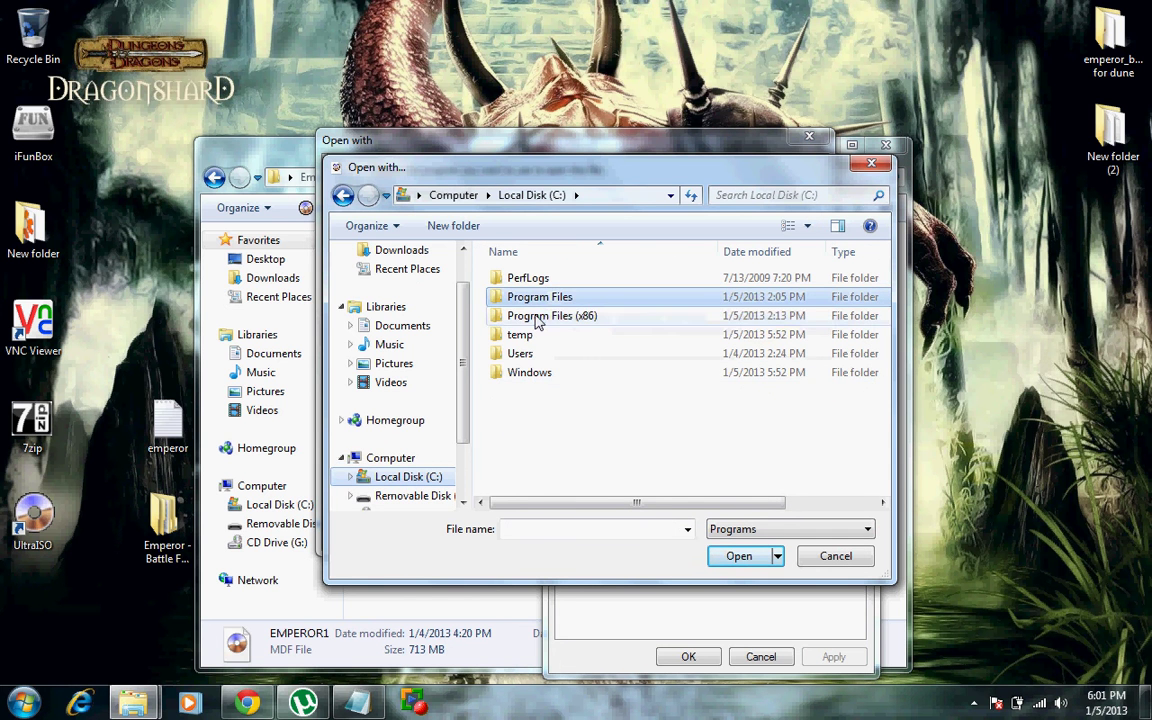
left_click(536, 316)
double_click(537, 316)
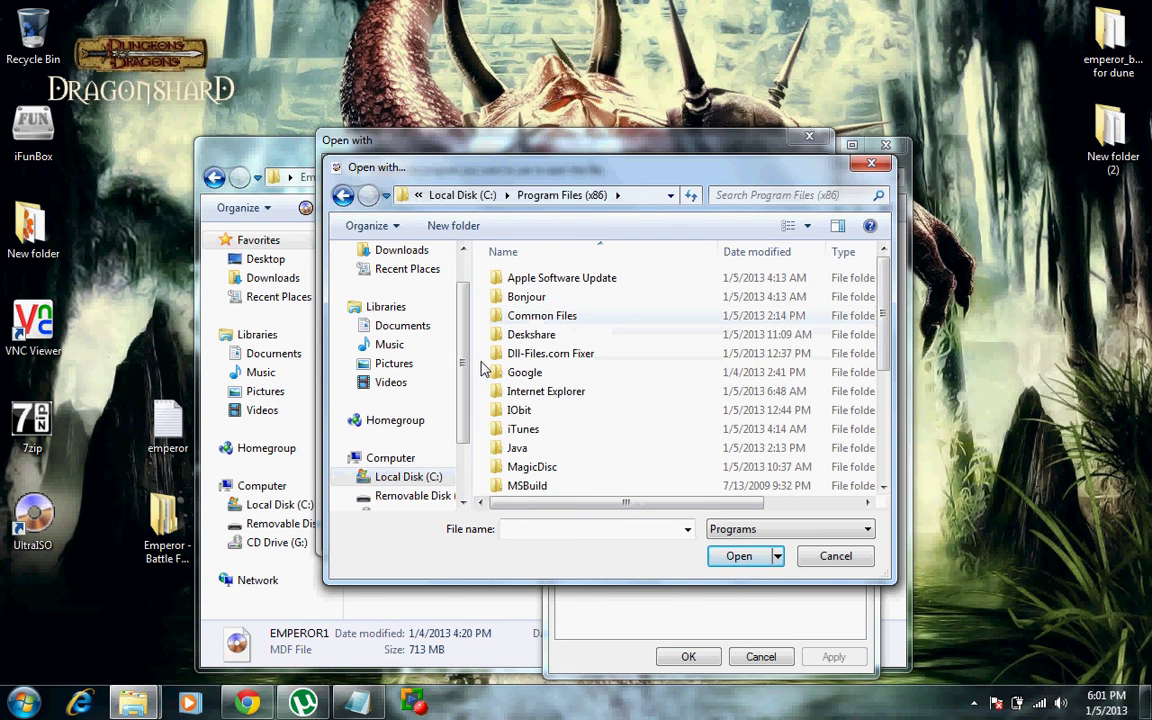
scroll(481, 370, "down", 4)
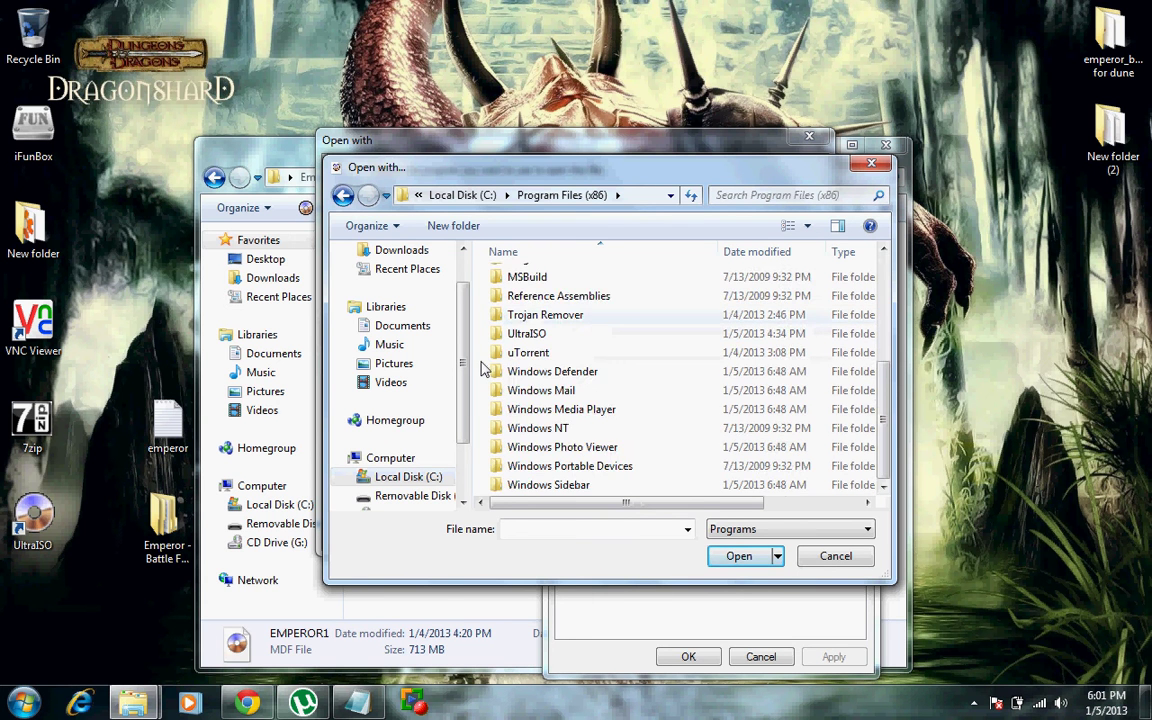
double_click(514, 334)
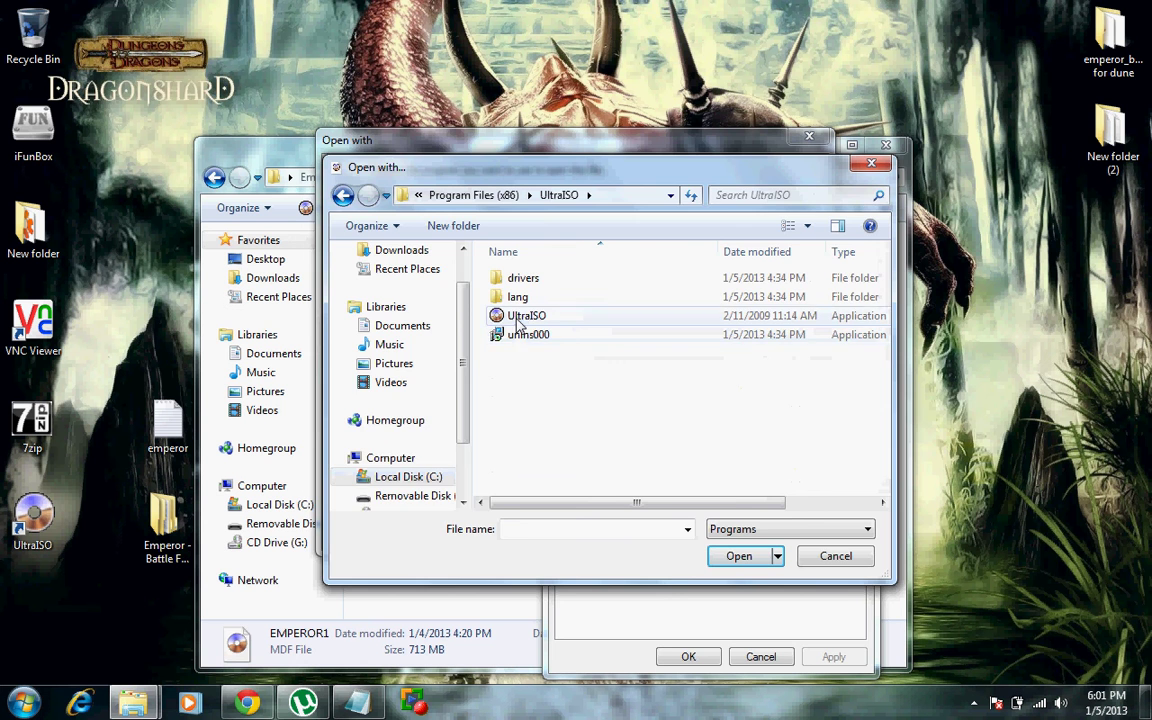
double_click(519, 318)
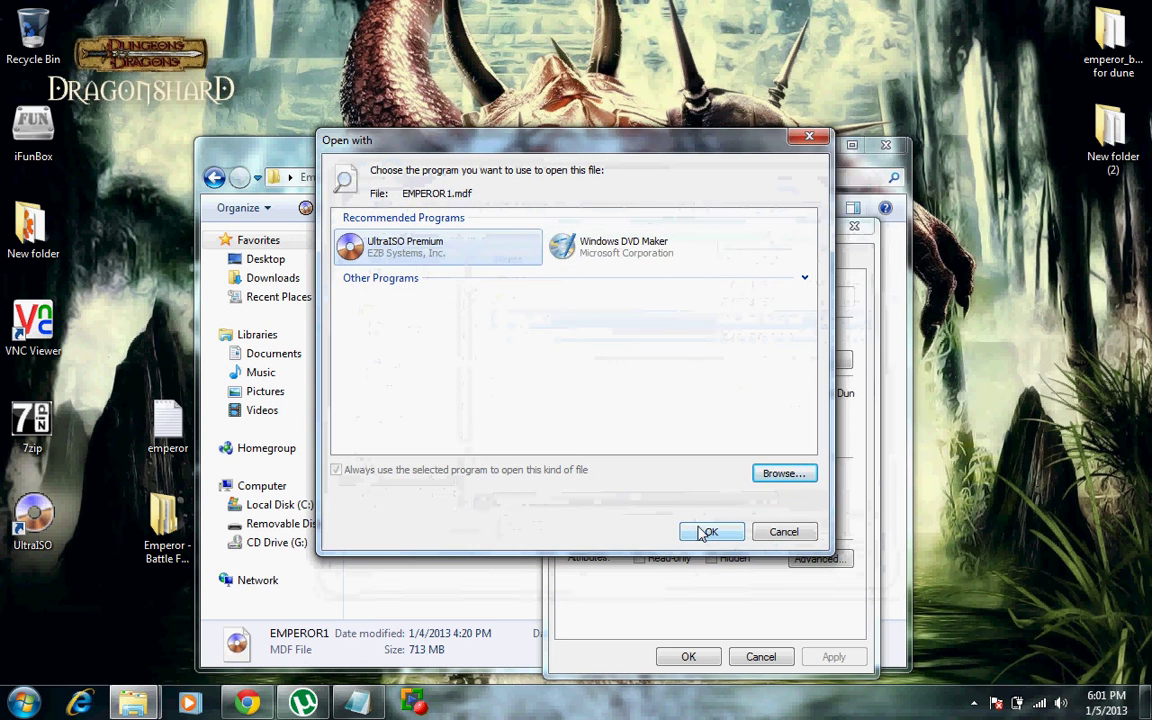
left_click(707, 532)
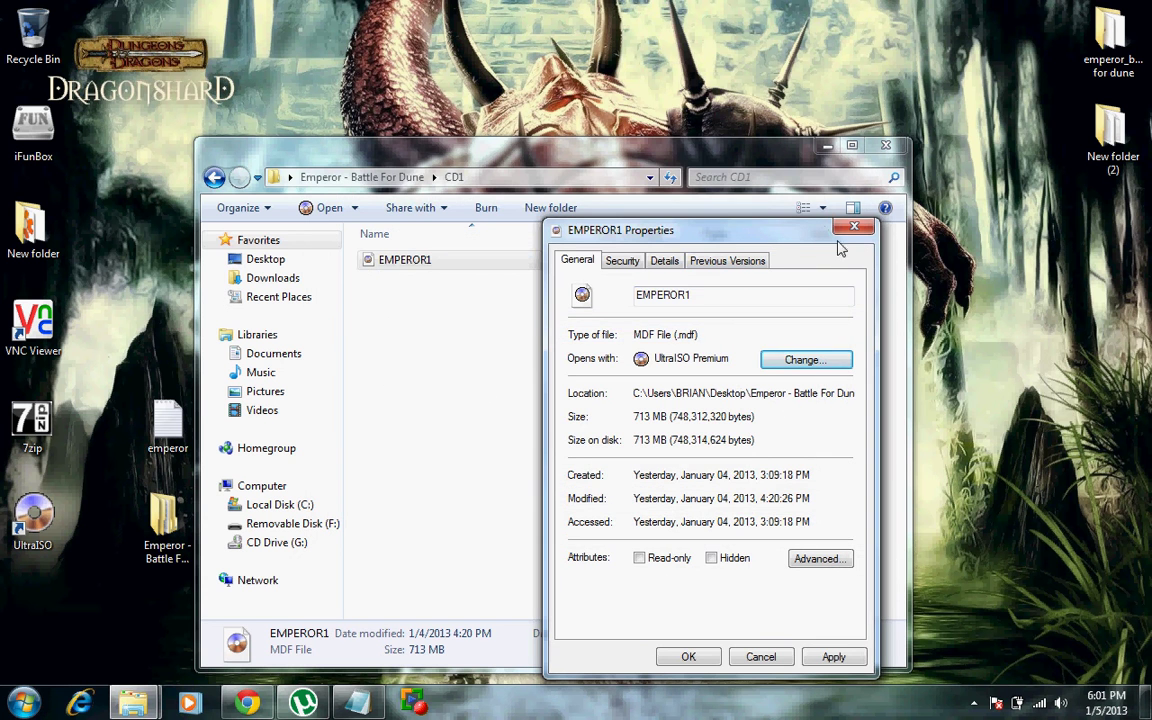
left_click(688, 656)
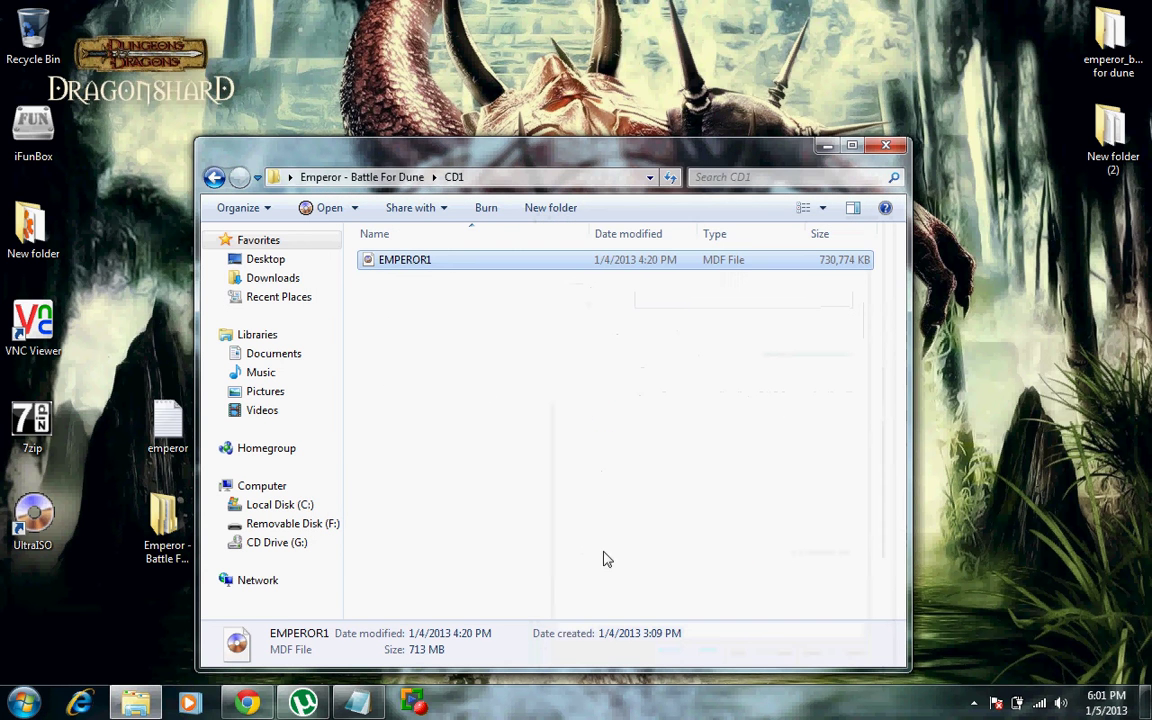
Step: Mount EMPEROR1.mdf on virtual drive G: in UltraISO, then close UltraISO and the CD1 window
double_click(427, 268)
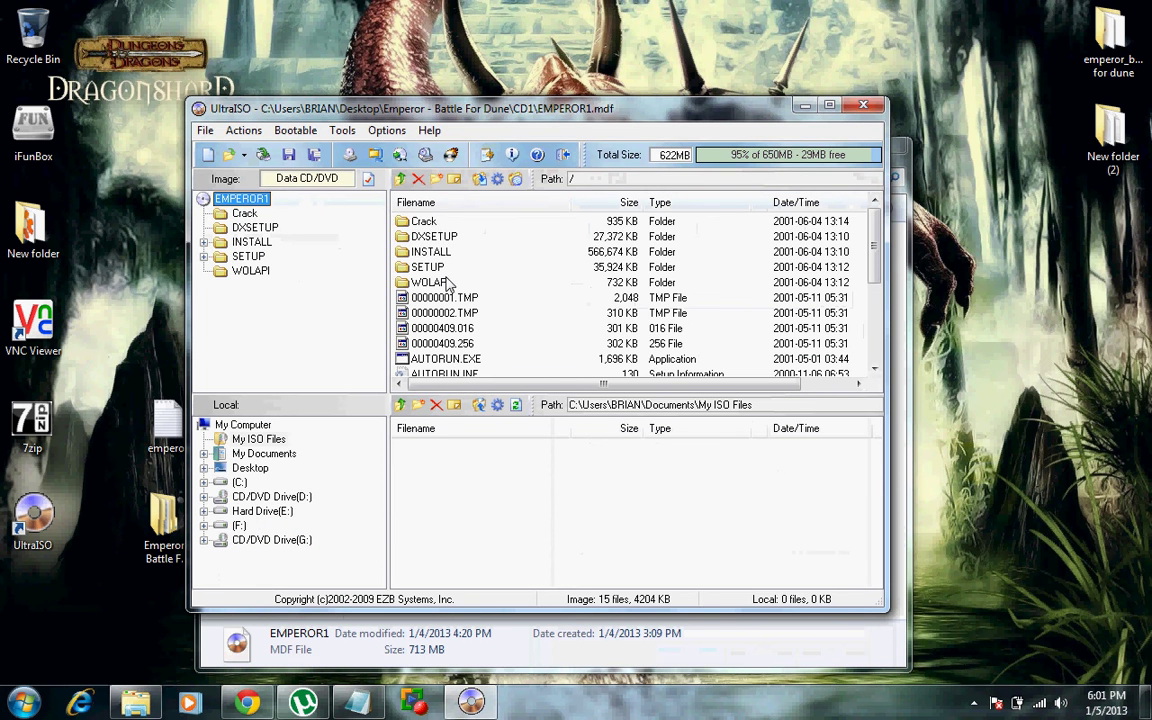
left_click(425, 157)
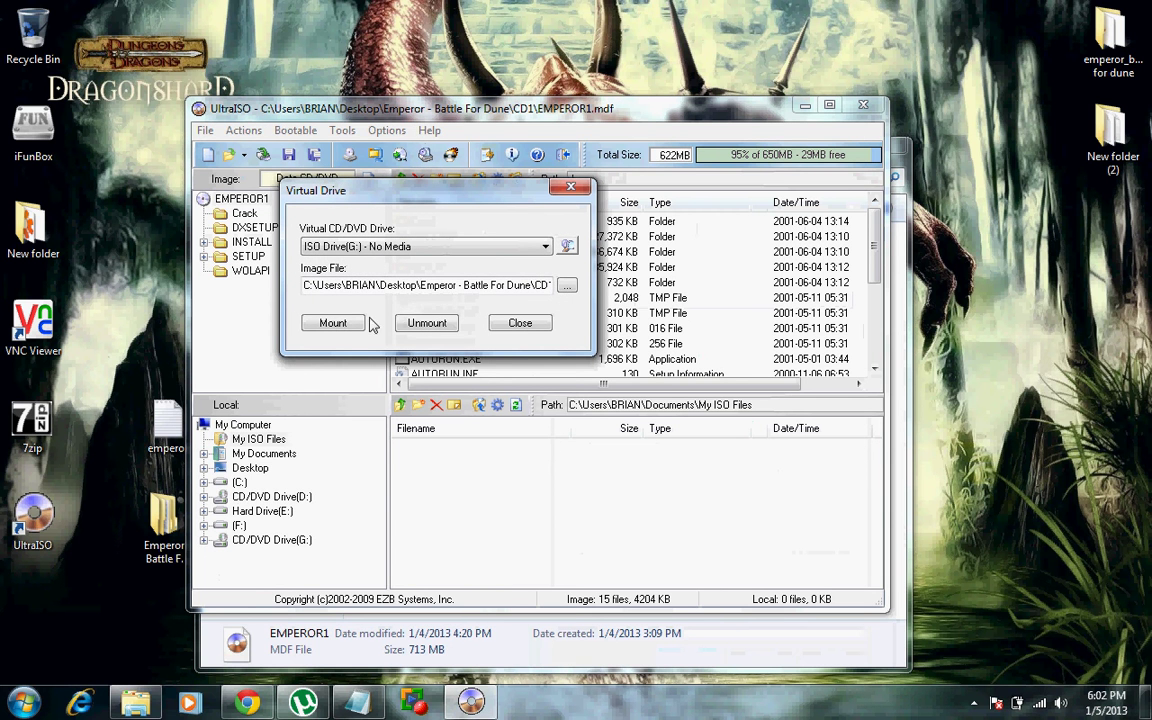
left_click(332, 323)
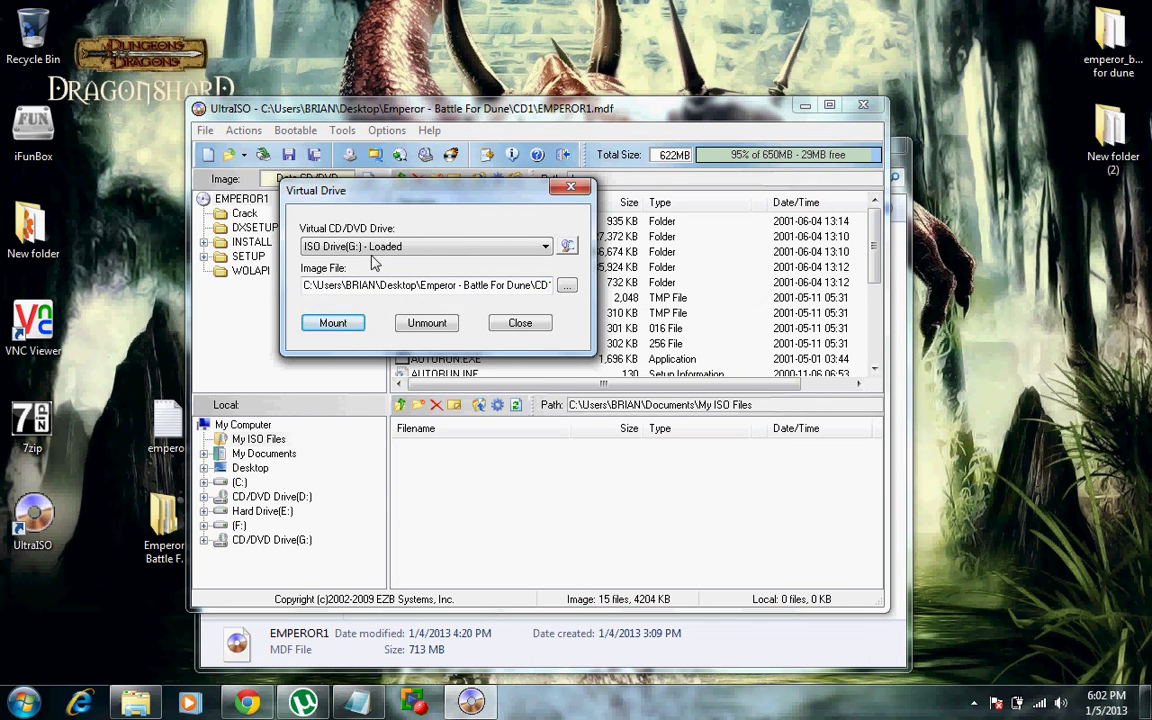
left_click(571, 189)
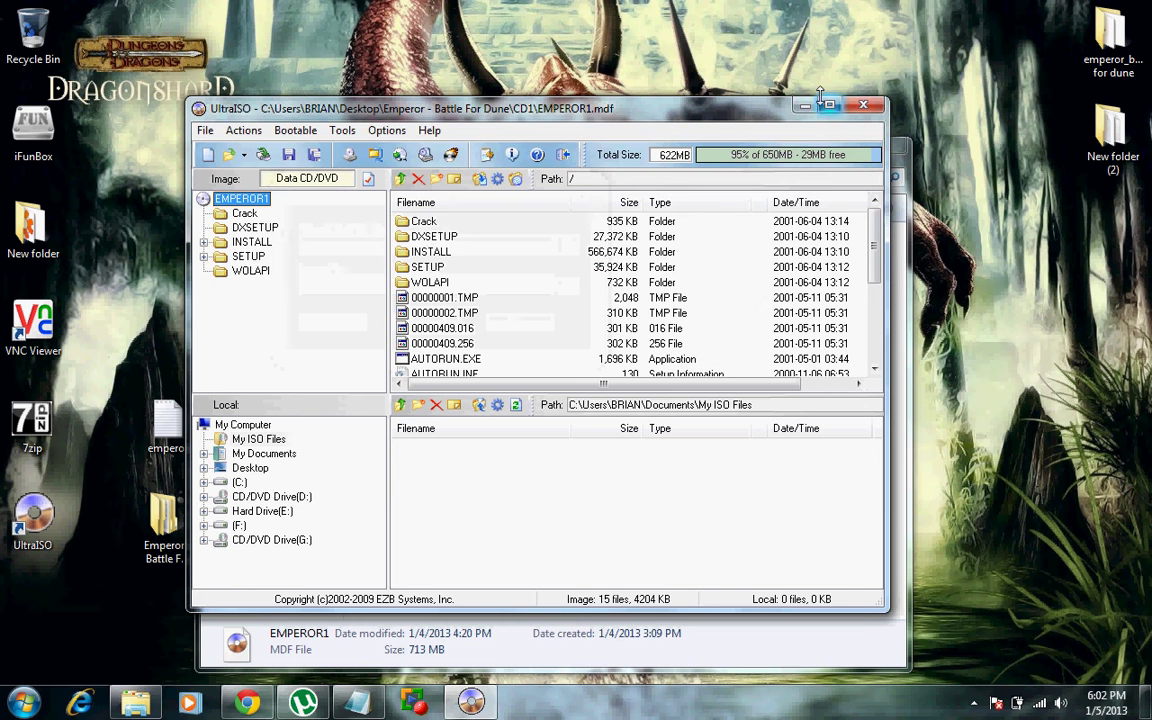
left_click(862, 104)
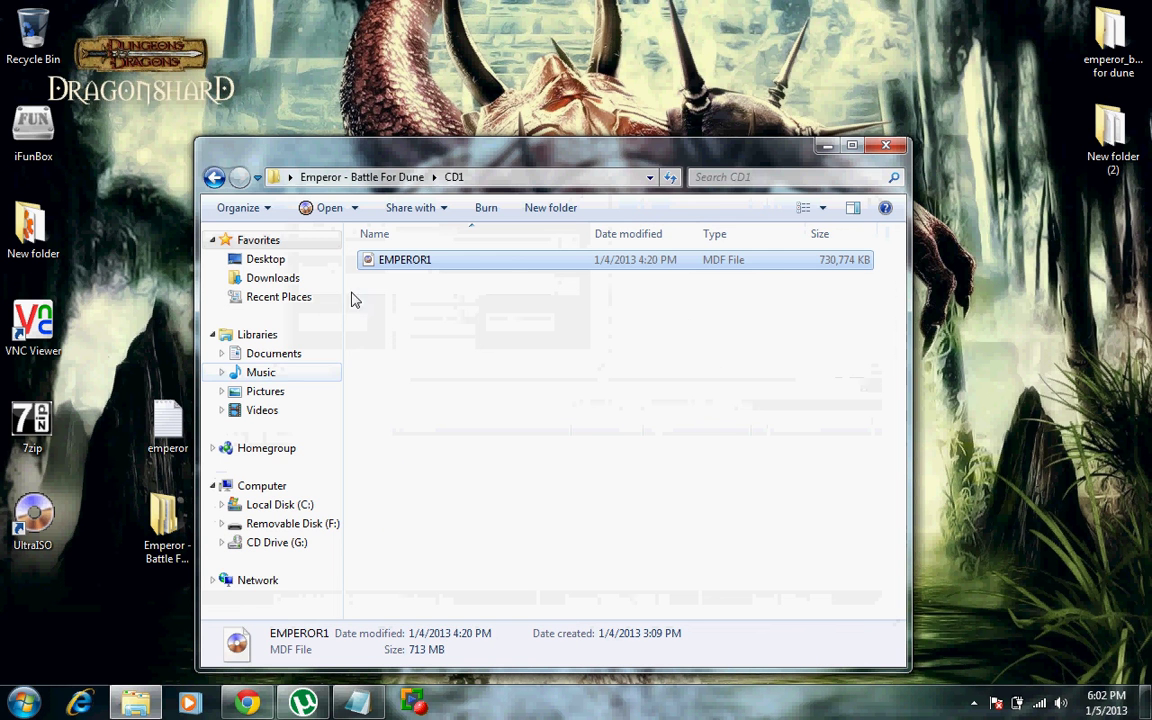
left_click(884, 145)
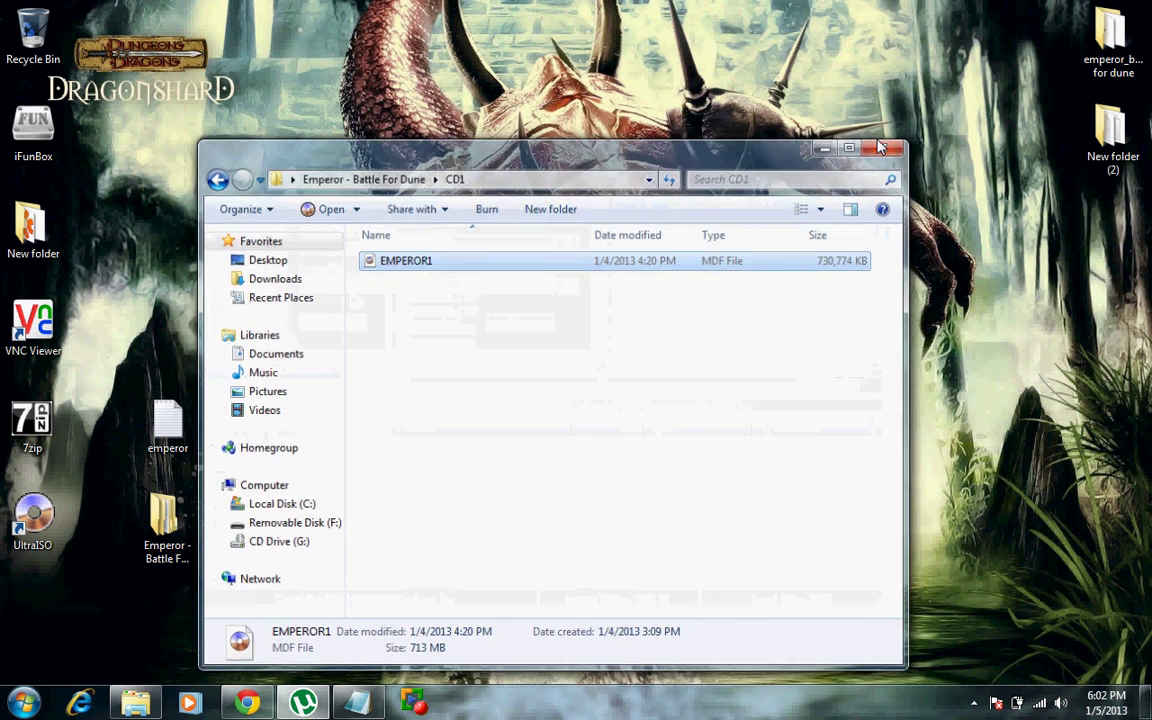
Step: Open CD Drive (G:) EMPEROR1 from Computer and run its SETUP program
left_click(22, 703)
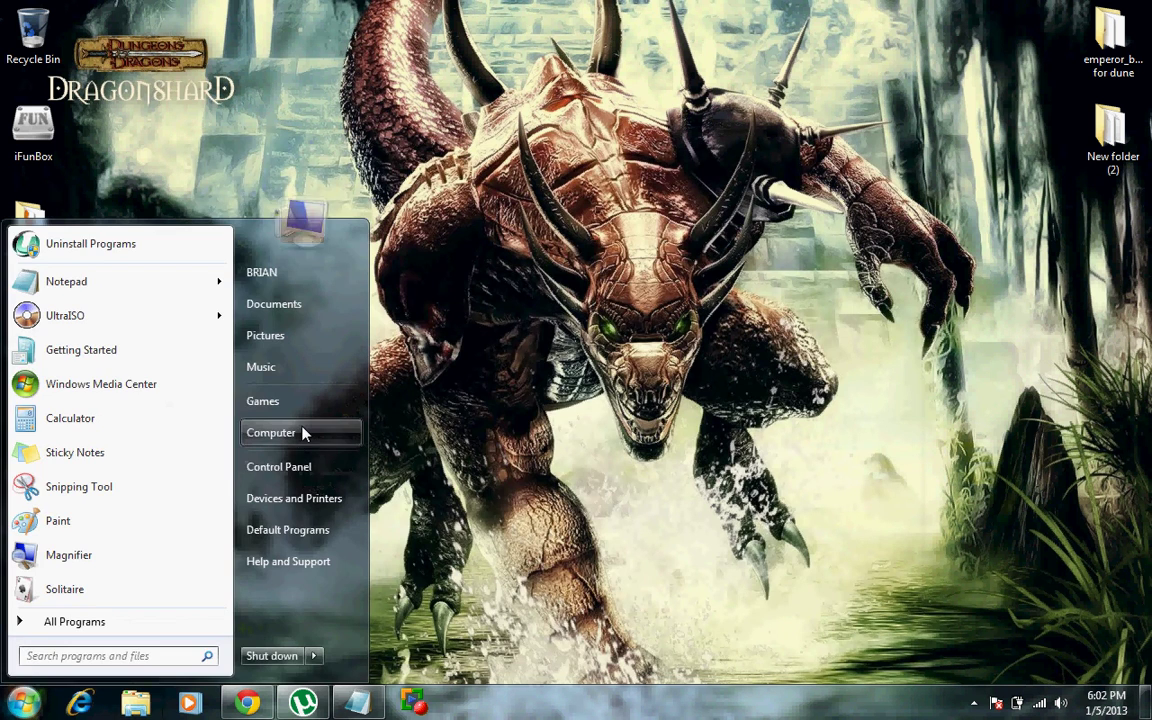
left_click(300, 435)
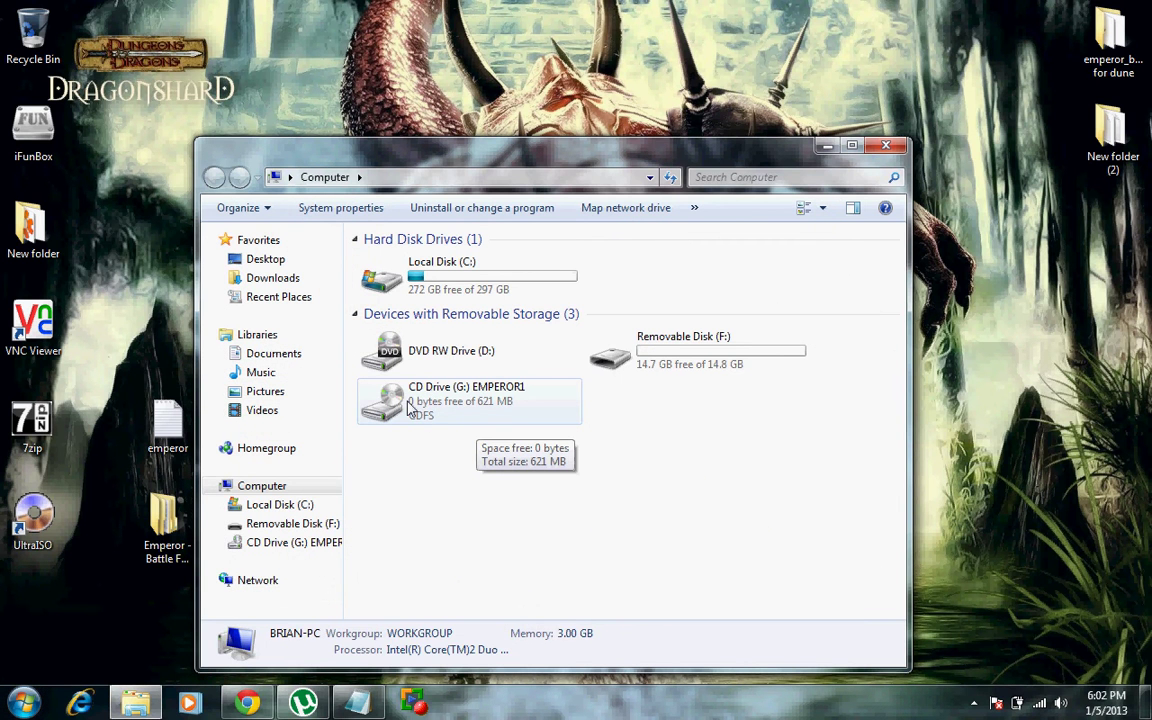
double_click(410, 405)
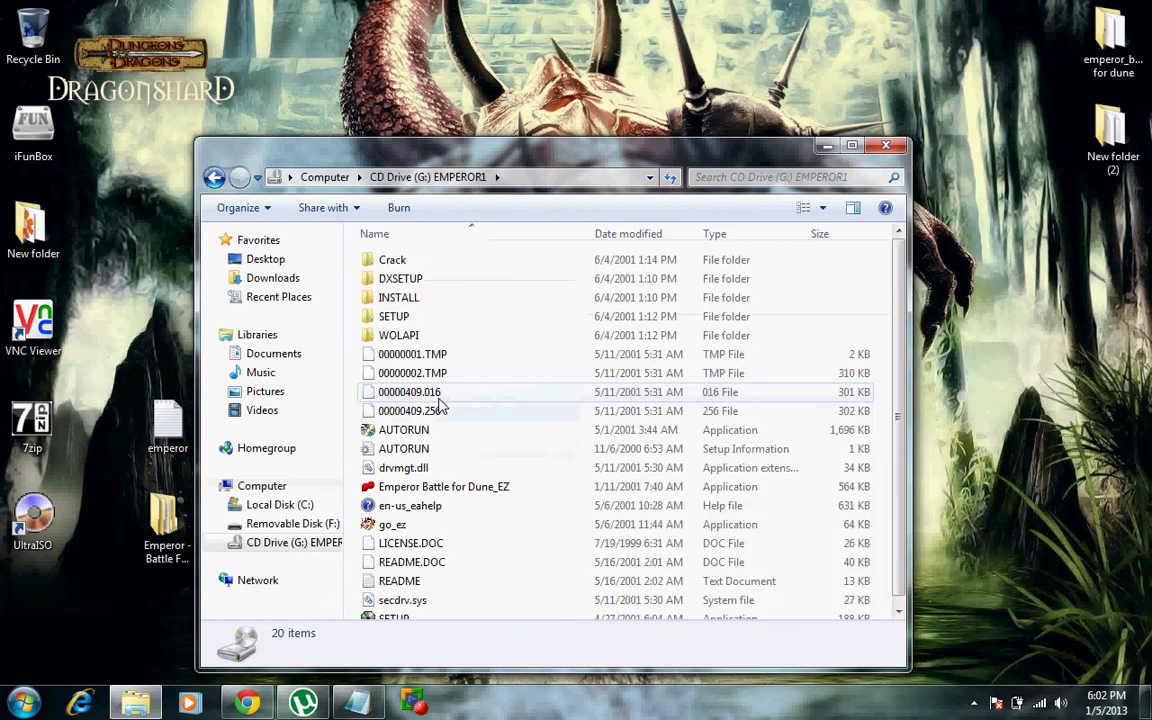
scroll(437, 404, "down", 1)
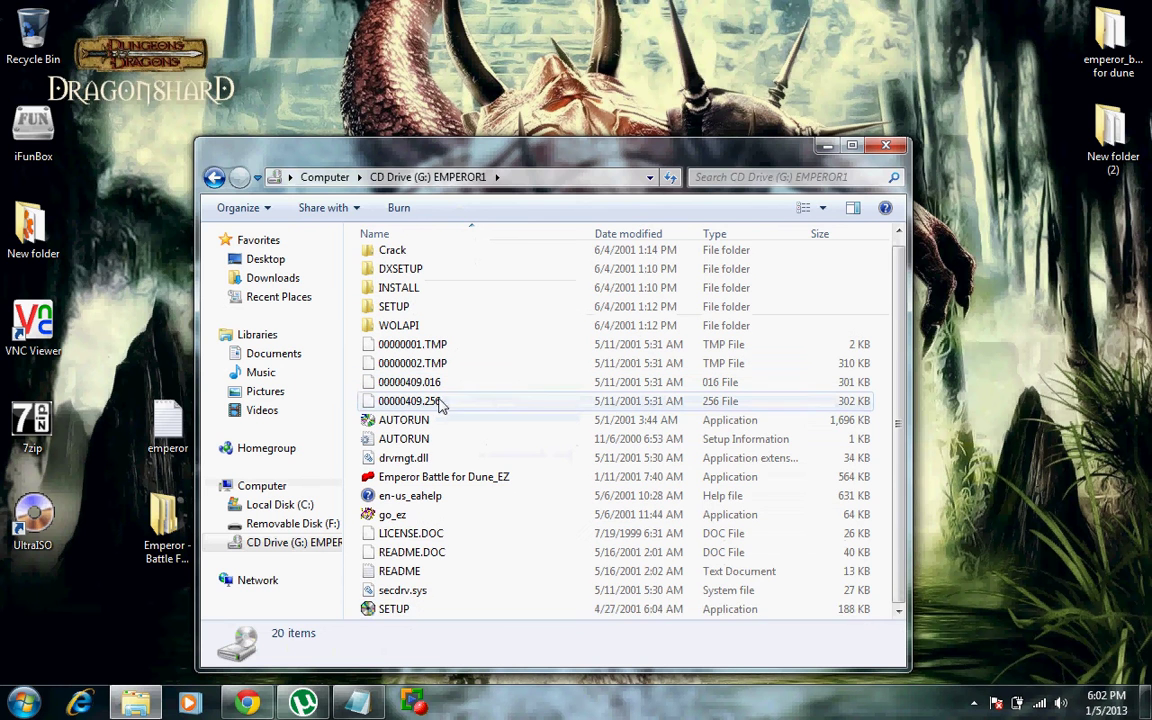
double_click(398, 609)
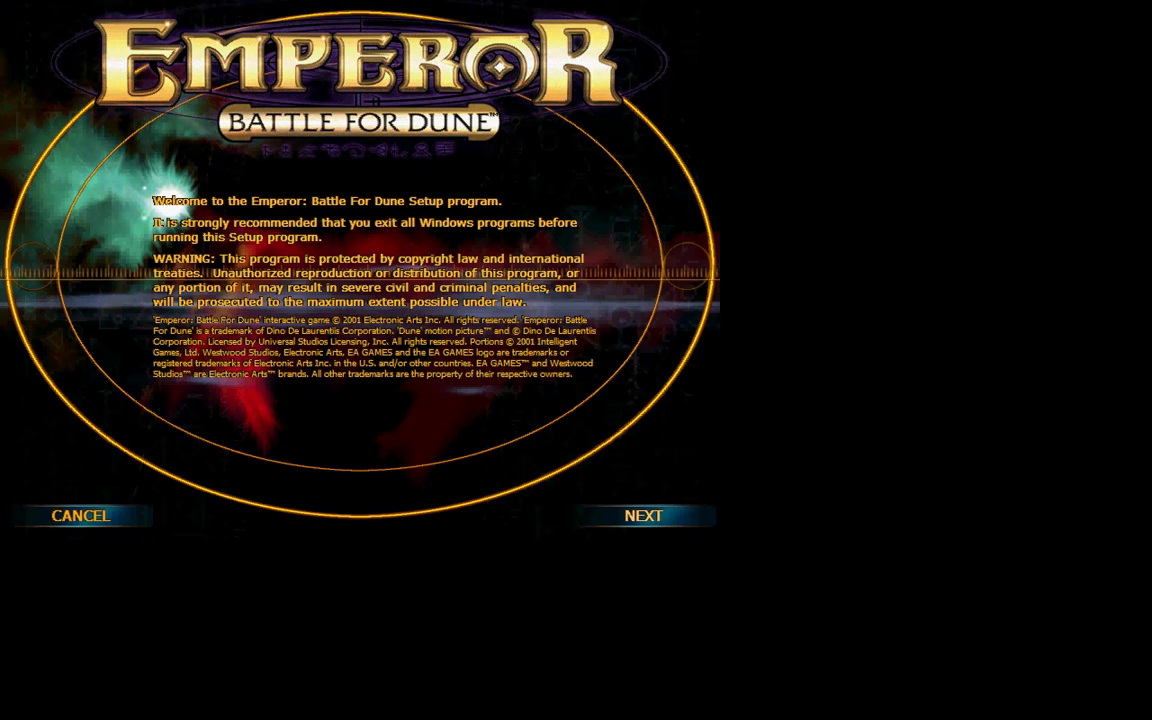
Step: Accept the Emperor license agreement terms
left_click(628, 518)
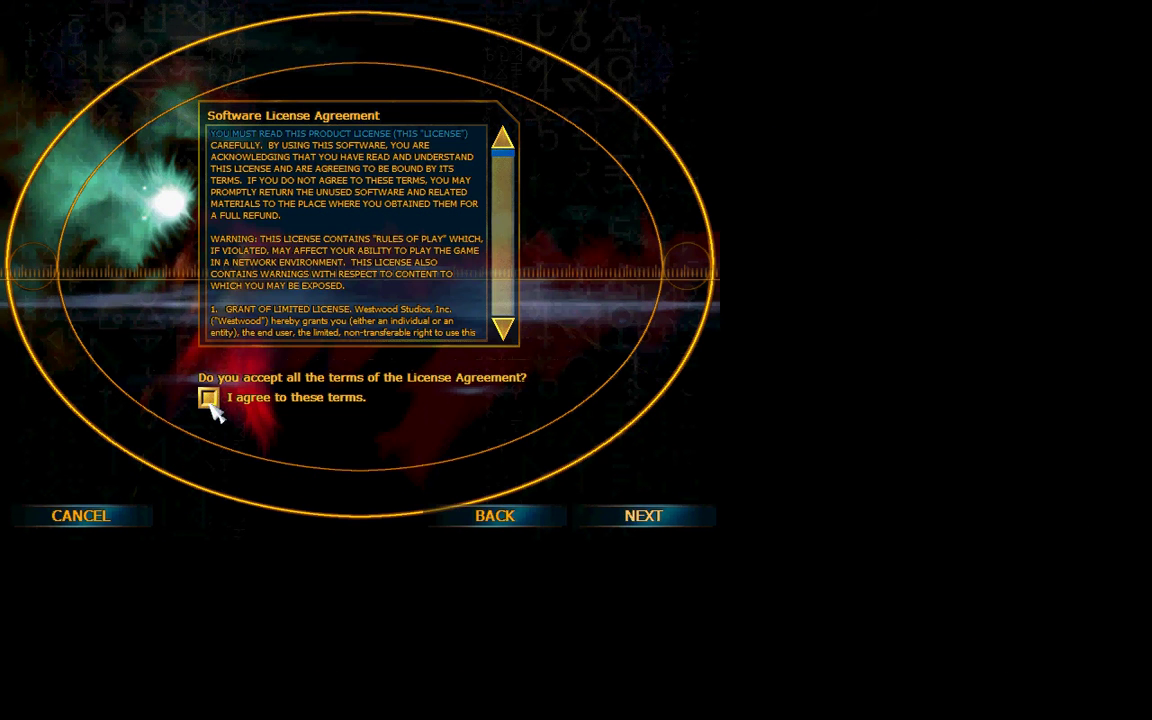
left_click(209, 400)
left_click(620, 524)
Step: Enter the CD serial number into the four serial boxes
left_click(226, 326)
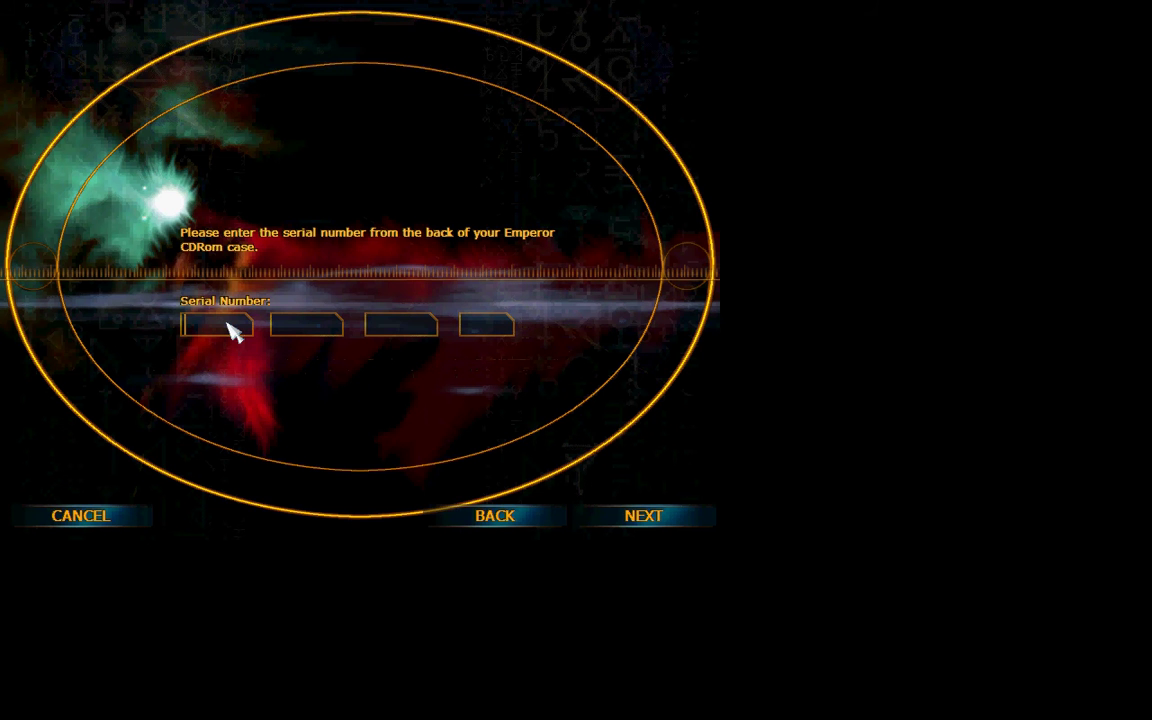
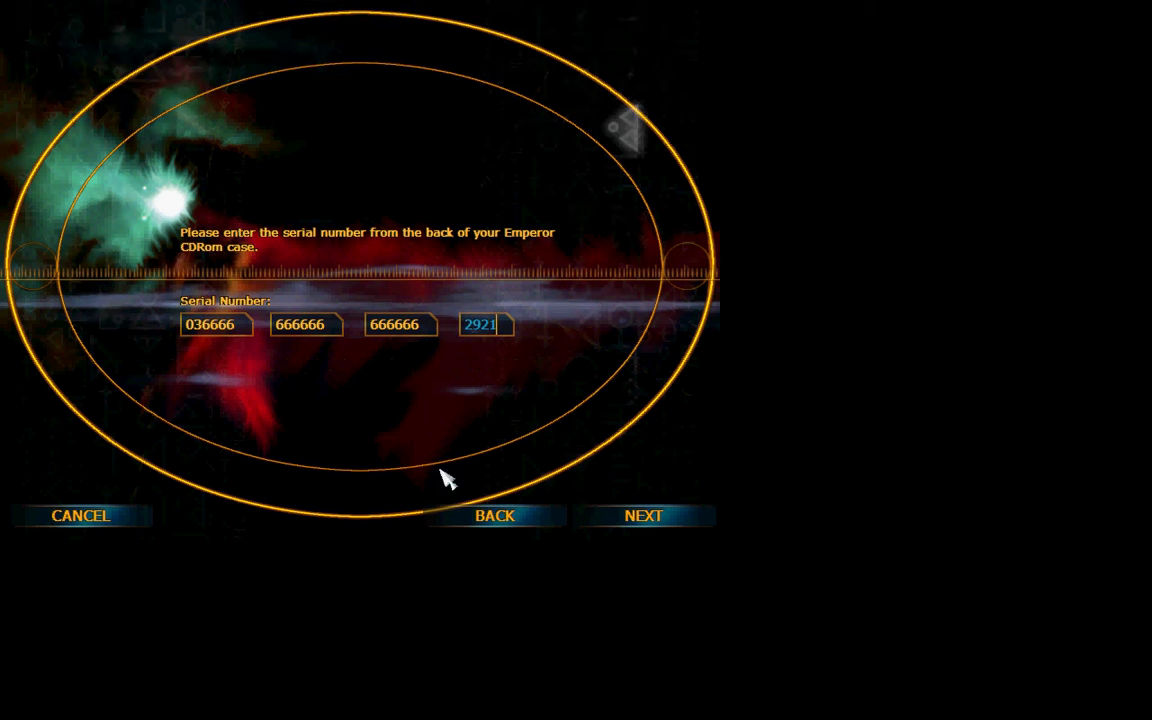
Step: Skip Shared Internet Components and online registration, install into C:\Westwood\Emperor under the Westwood folder
left_click(667, 516)
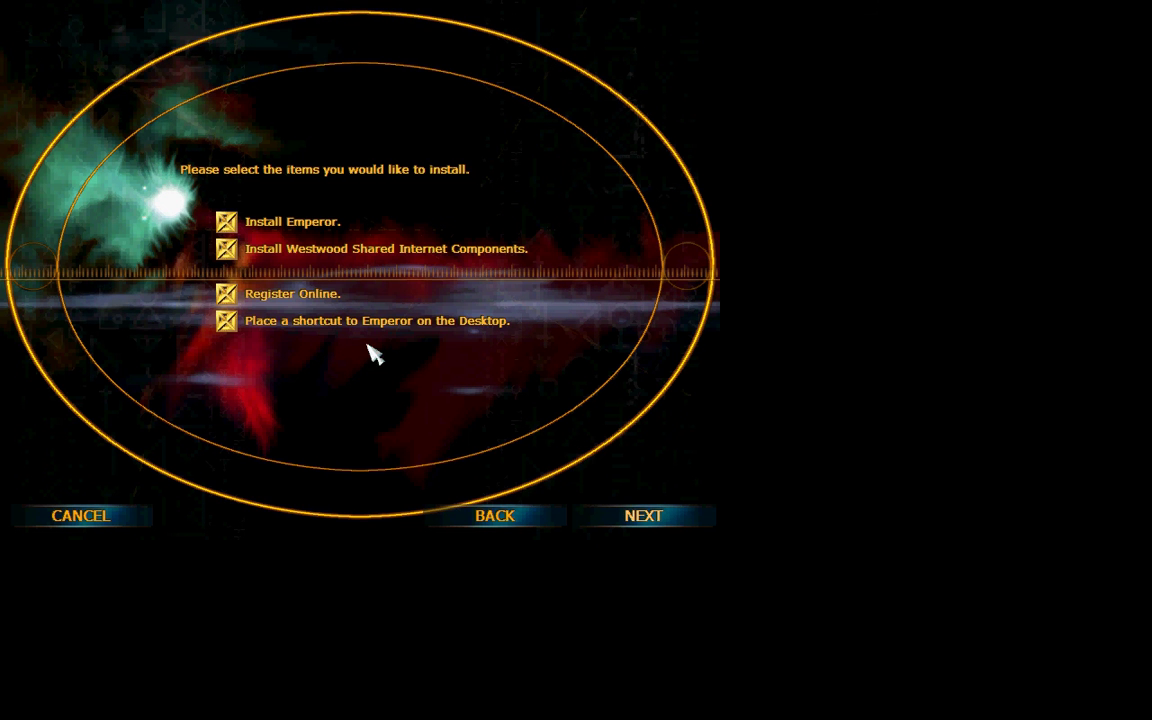
left_click(230, 249)
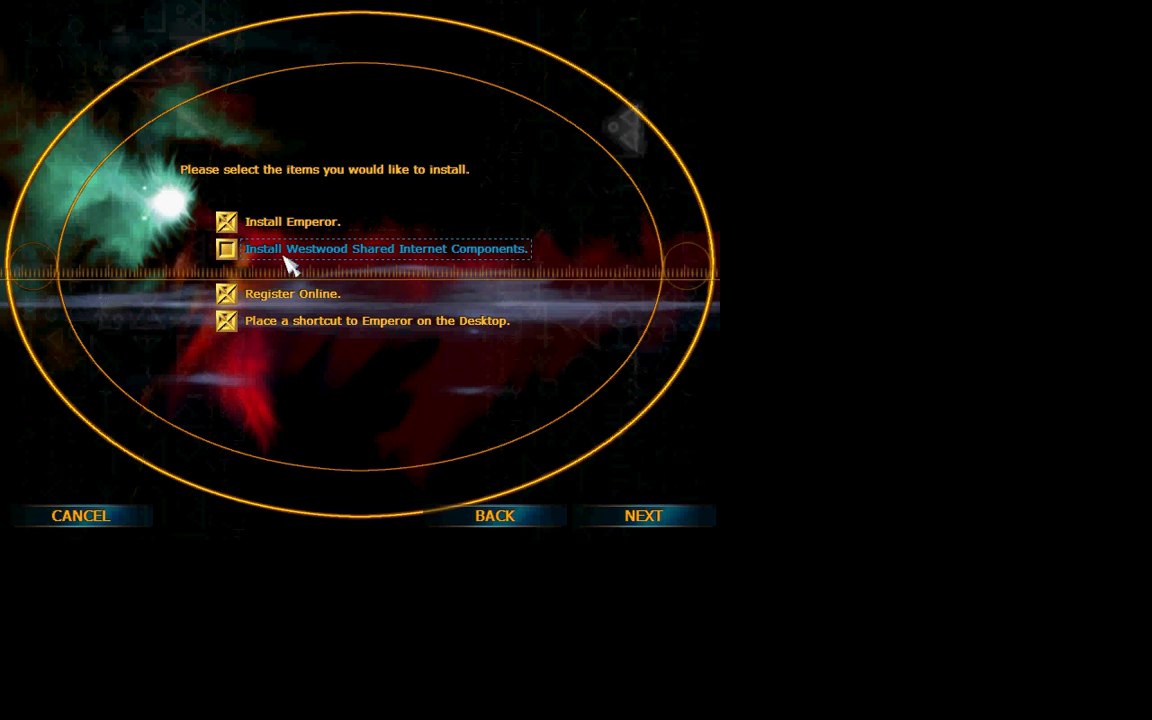
left_click(229, 296)
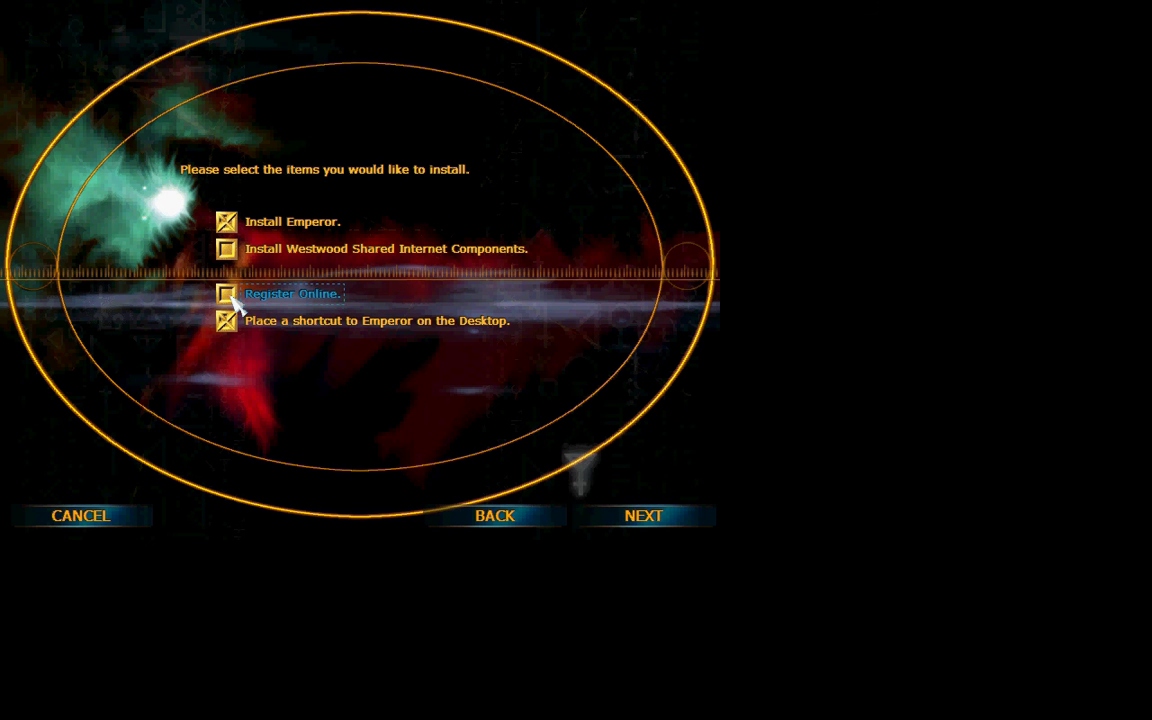
left_click(618, 526)
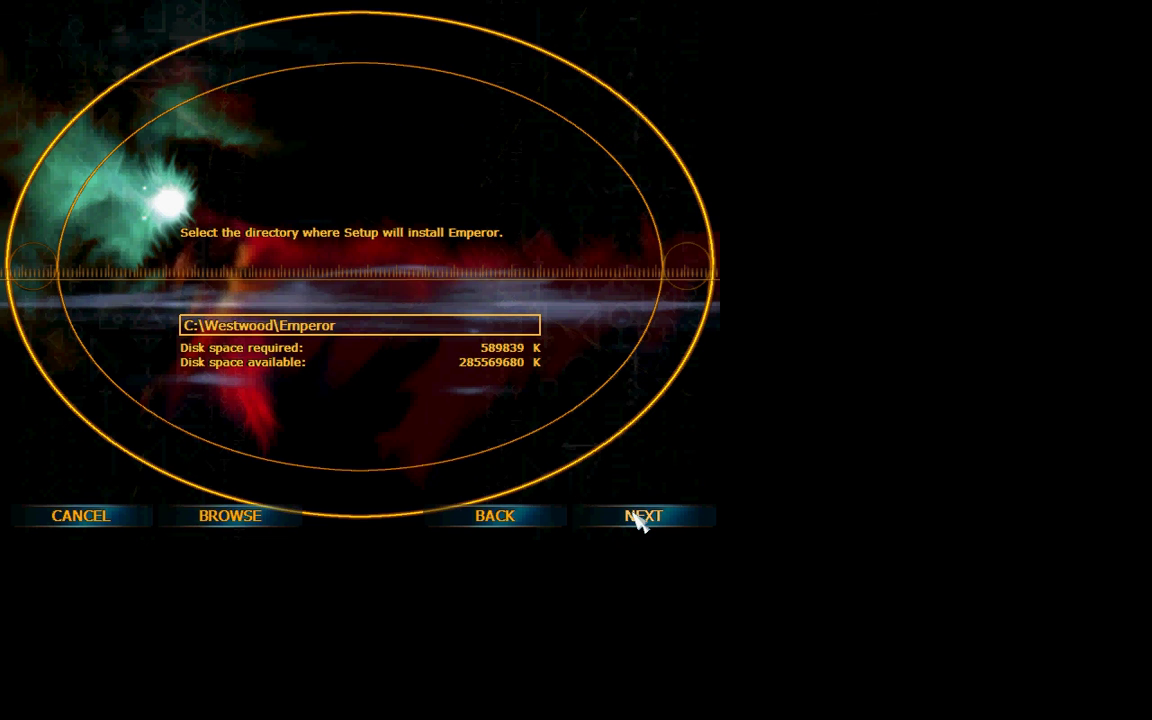
left_click(637, 521)
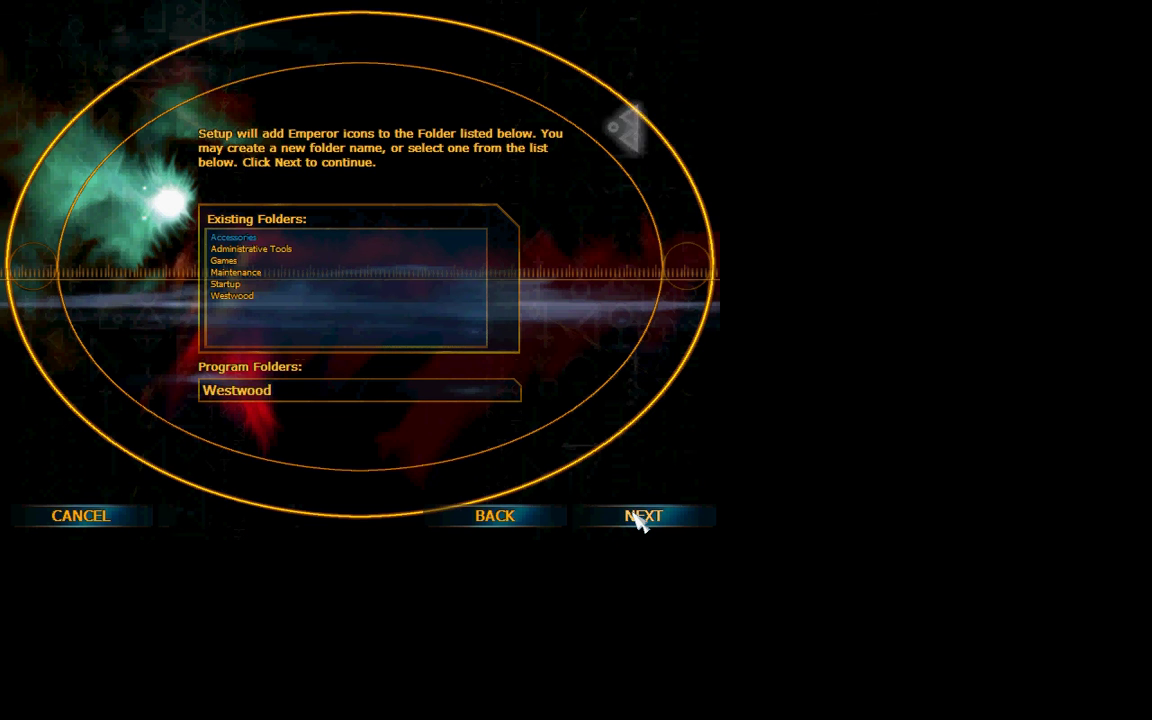
left_click(637, 521)
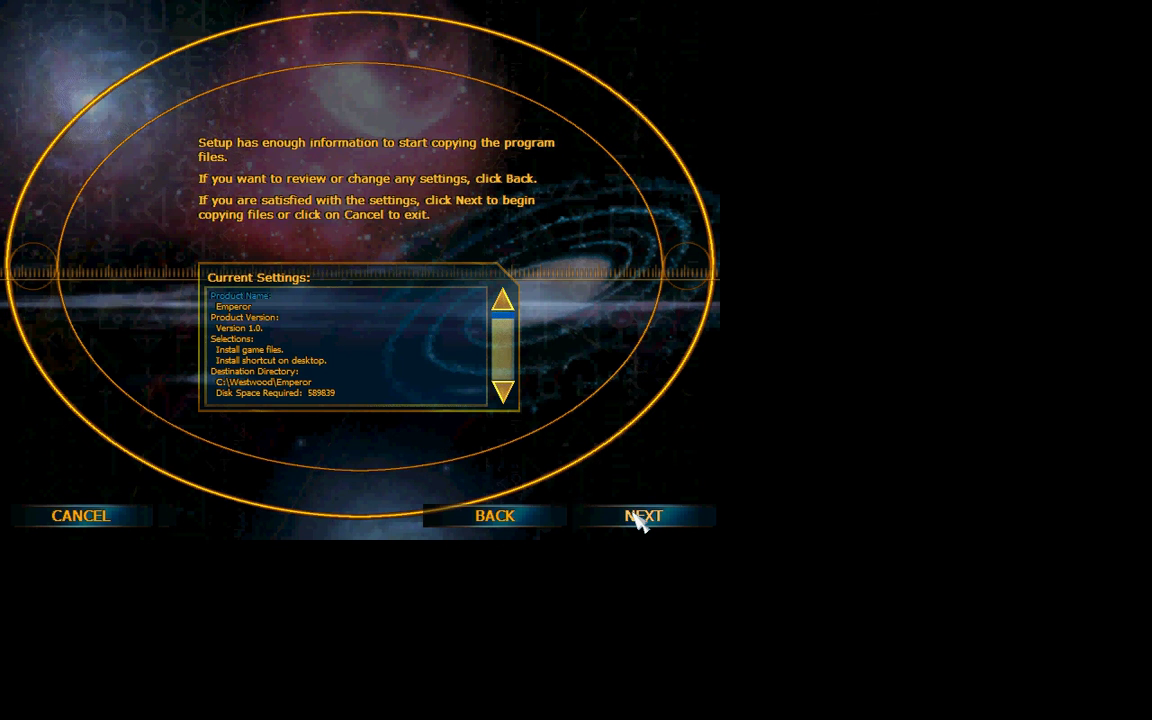
left_click(637, 521)
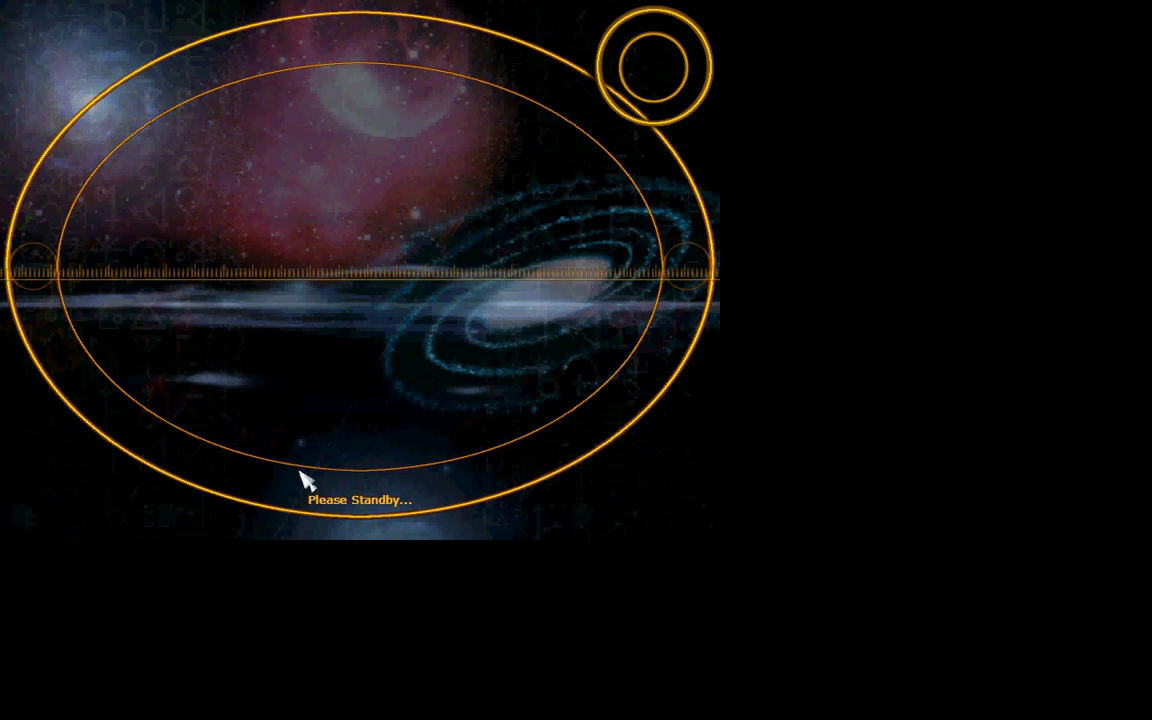
key("super")
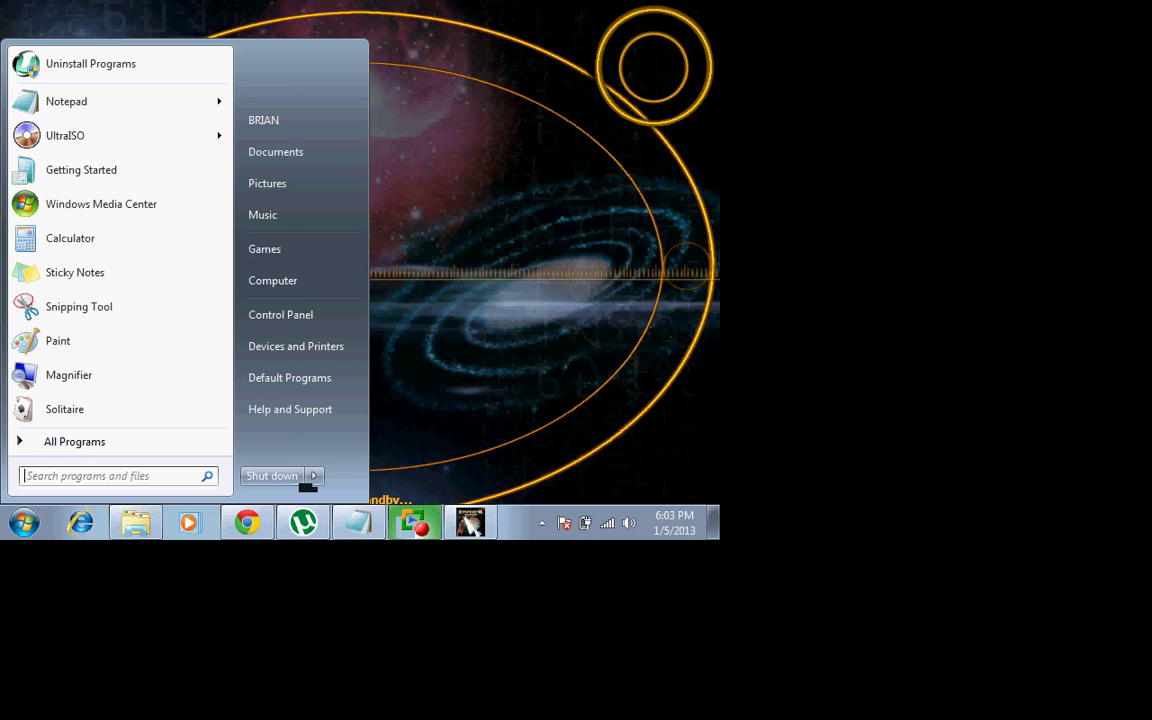
Step: Let the installation finish and choose to return to Windows instead of starting the game
left_click(468, 523)
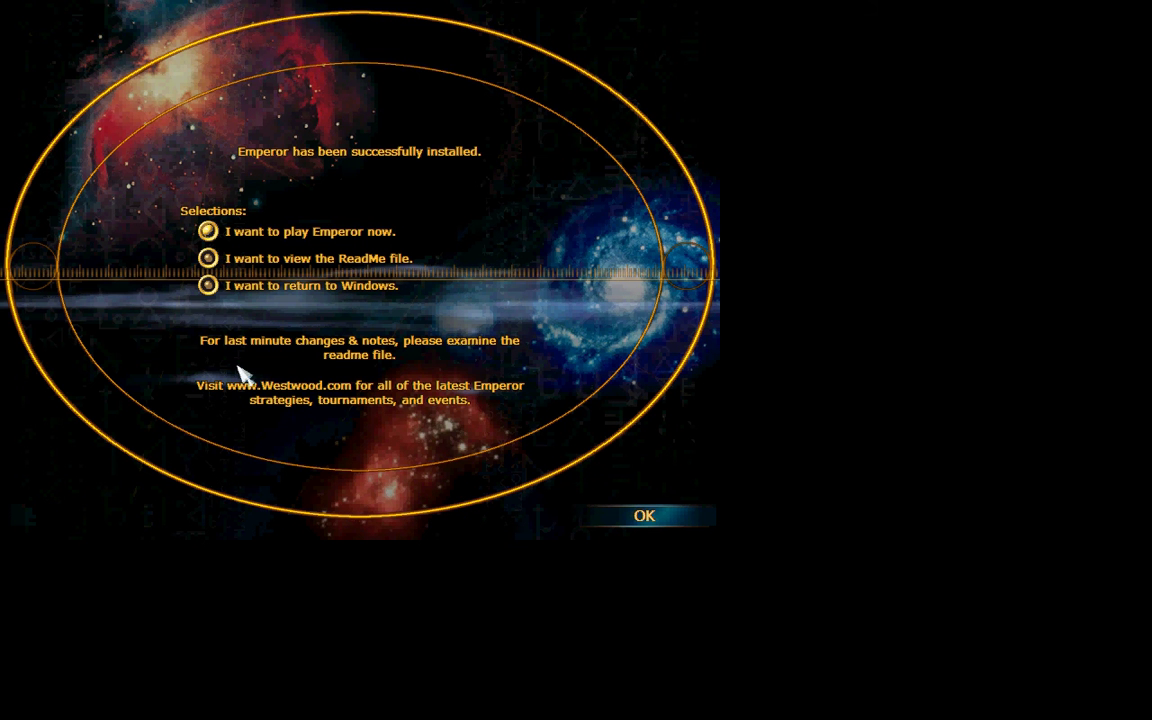
left_click(208, 285)
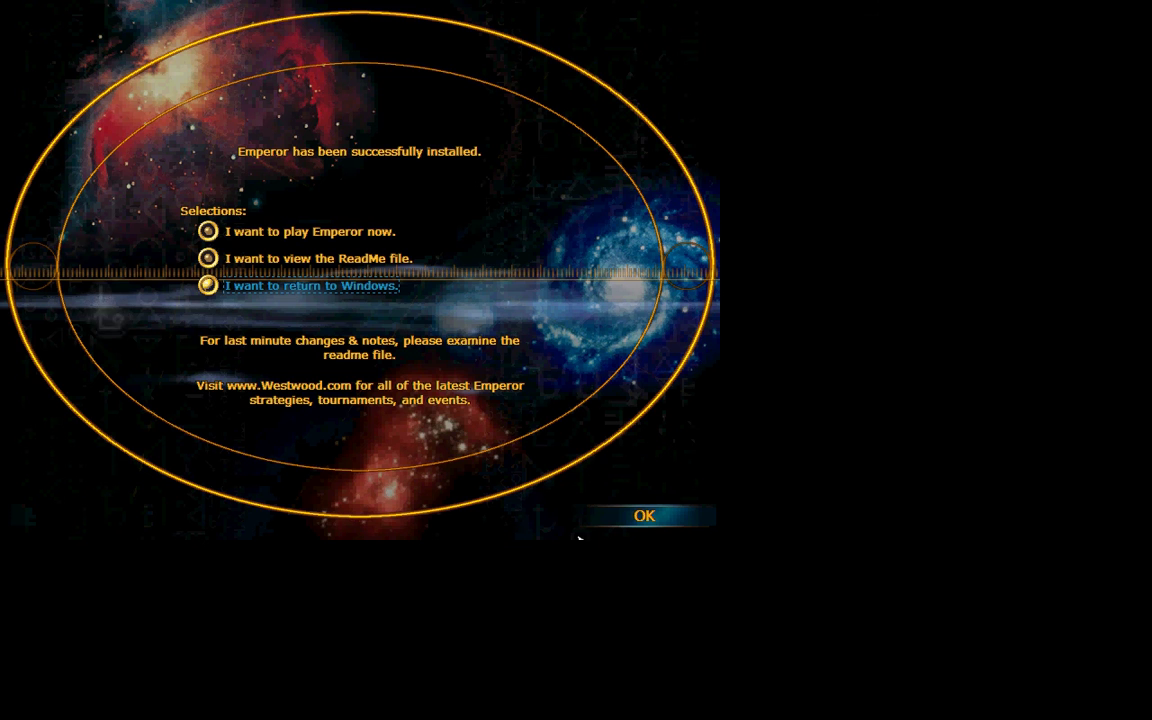
left_click(628, 518)
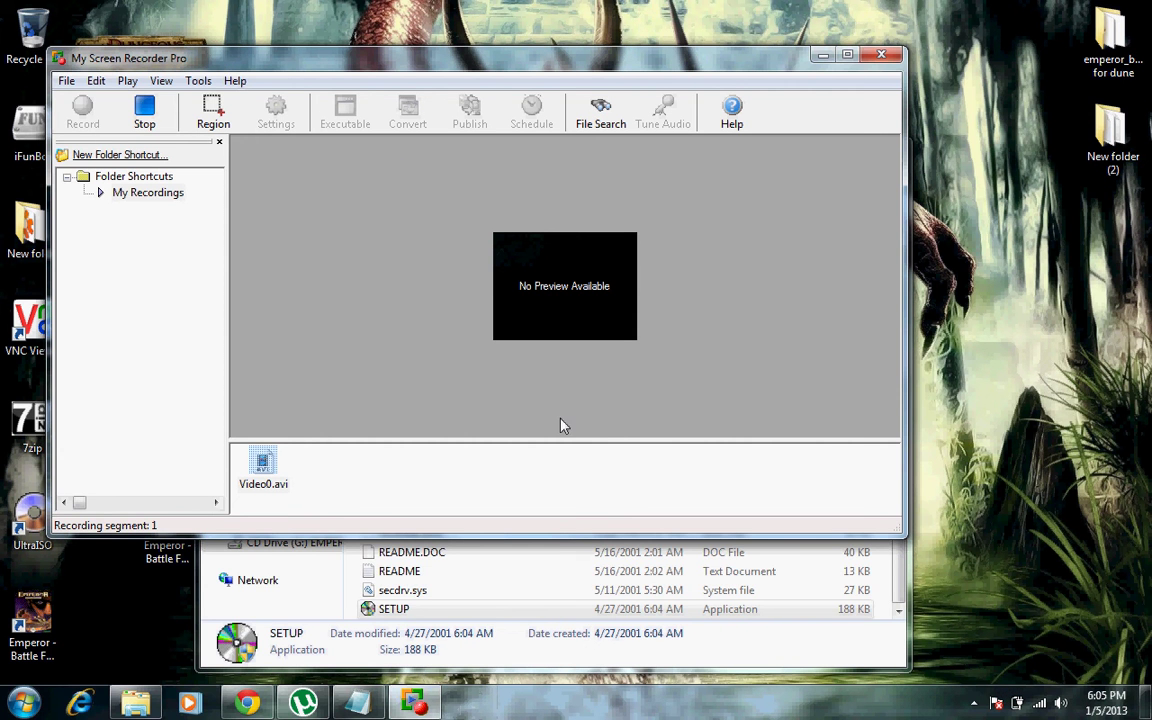
Step: Pause My Screen Recorder Pro's recording, hide it, and close the CD Drive (G:) window
left_click(820, 58)
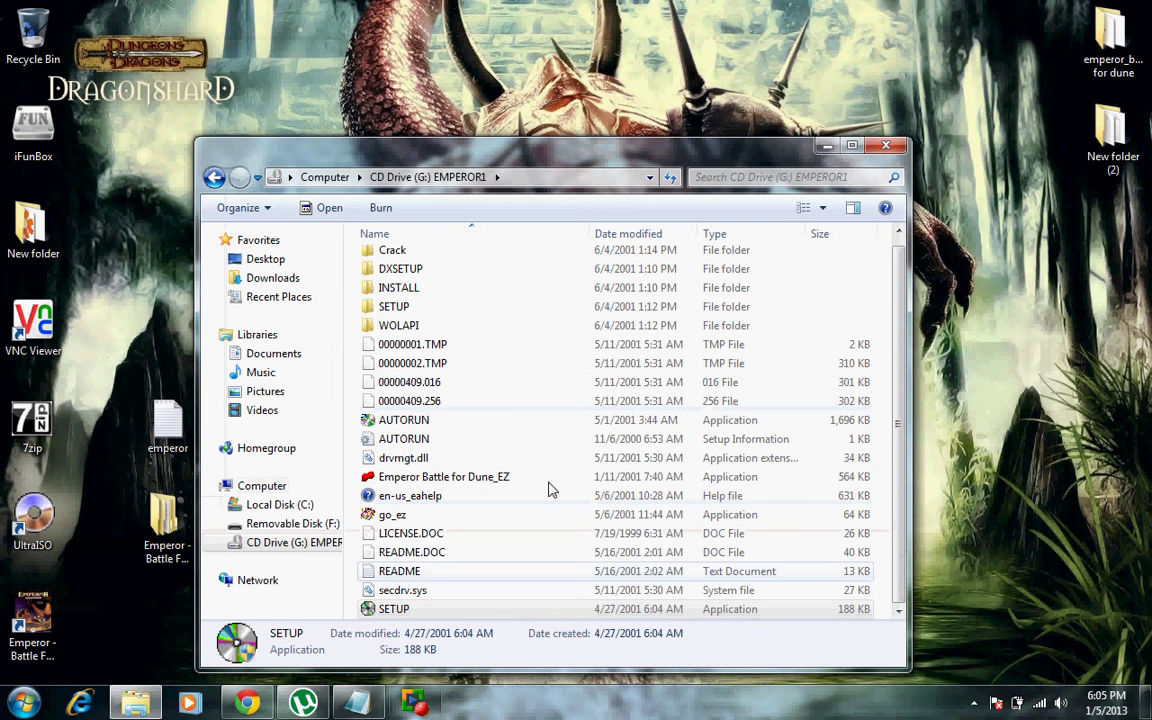
left_click(413, 702)
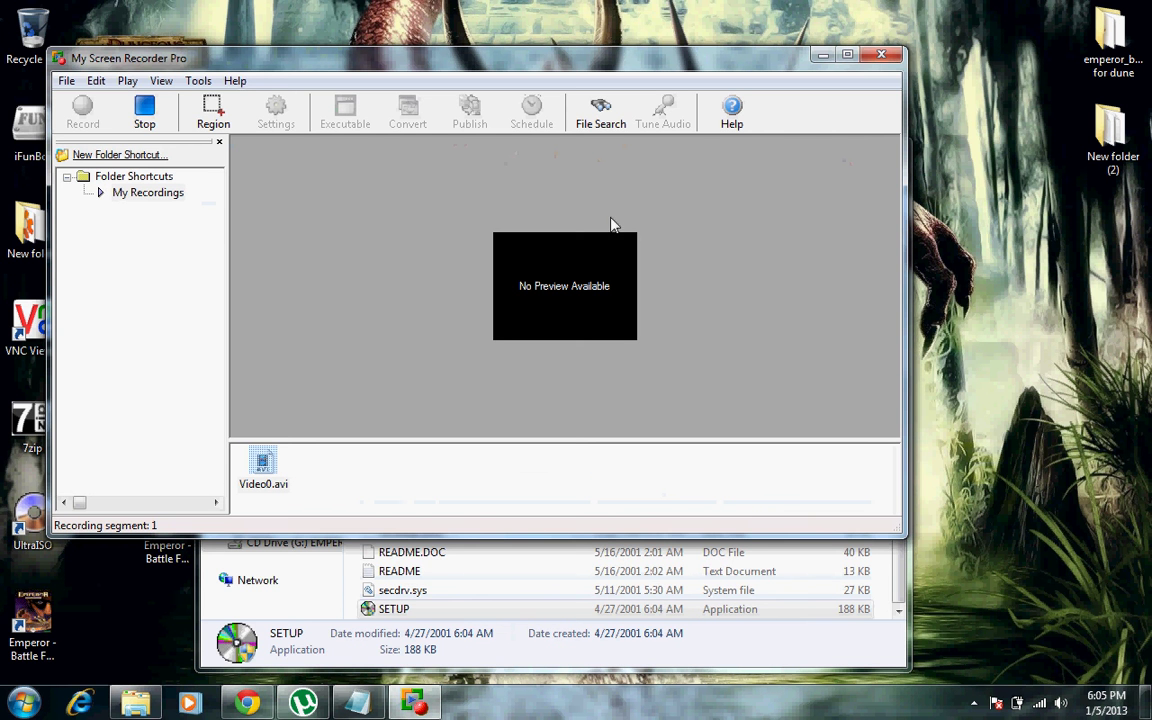
left_click(66, 84)
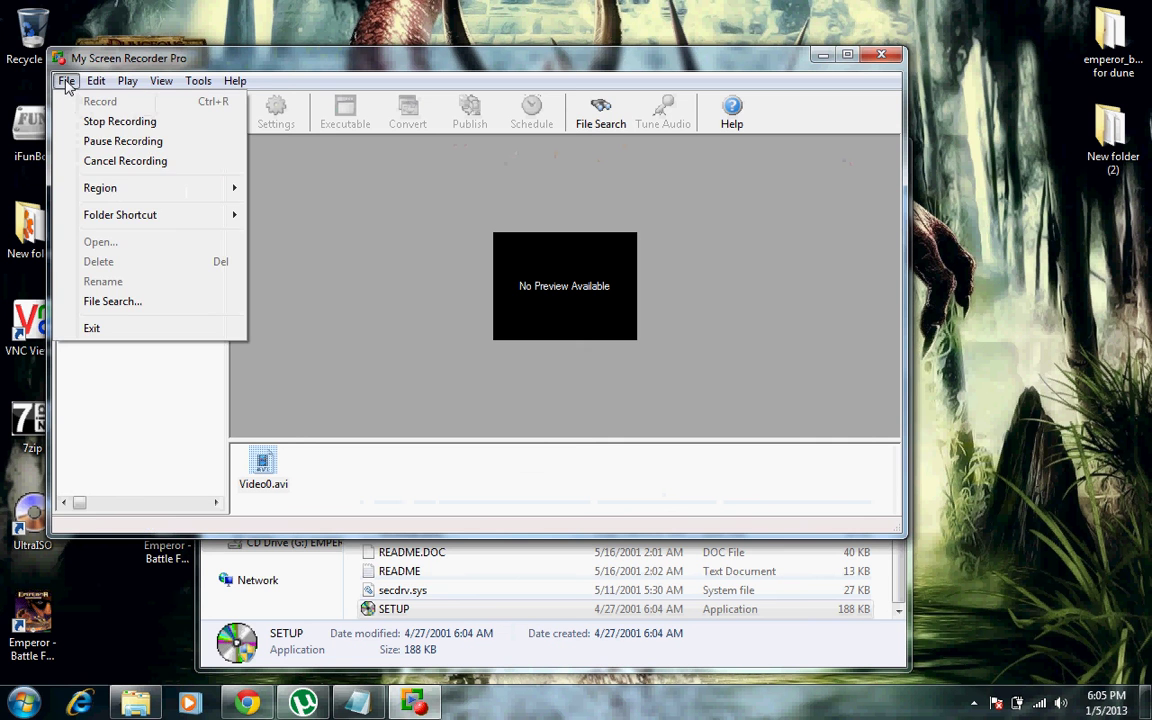
left_click(103, 141)
left_click(85, 112)
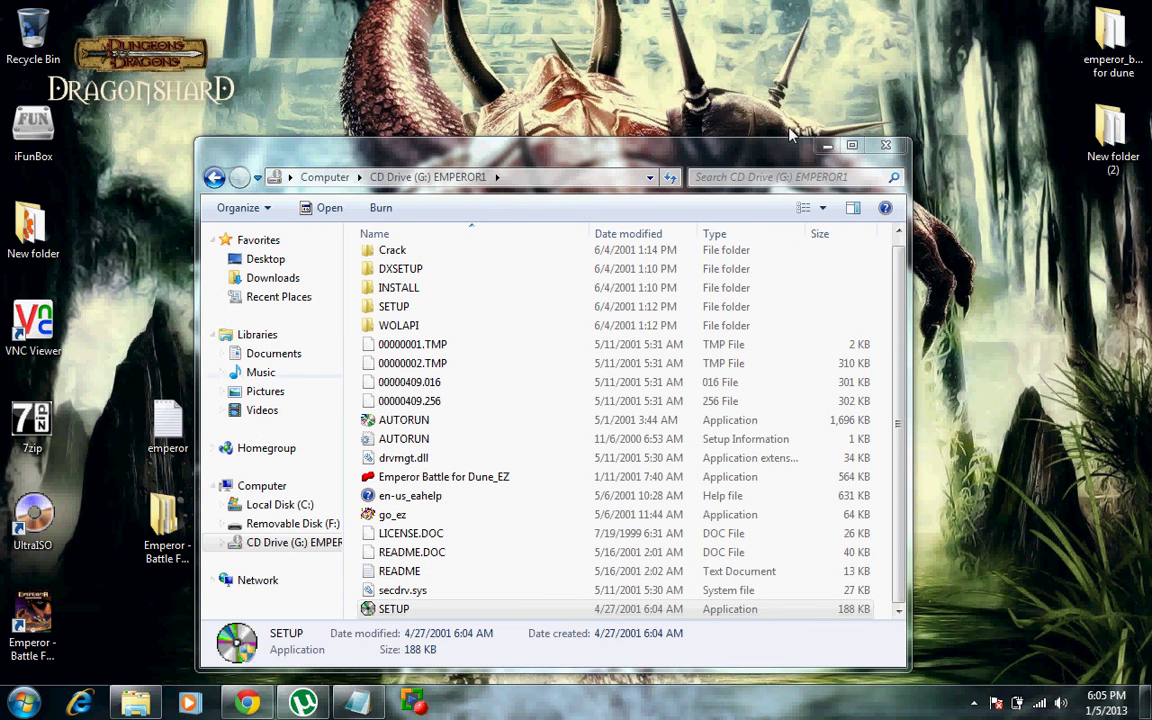
left_click(886, 147)
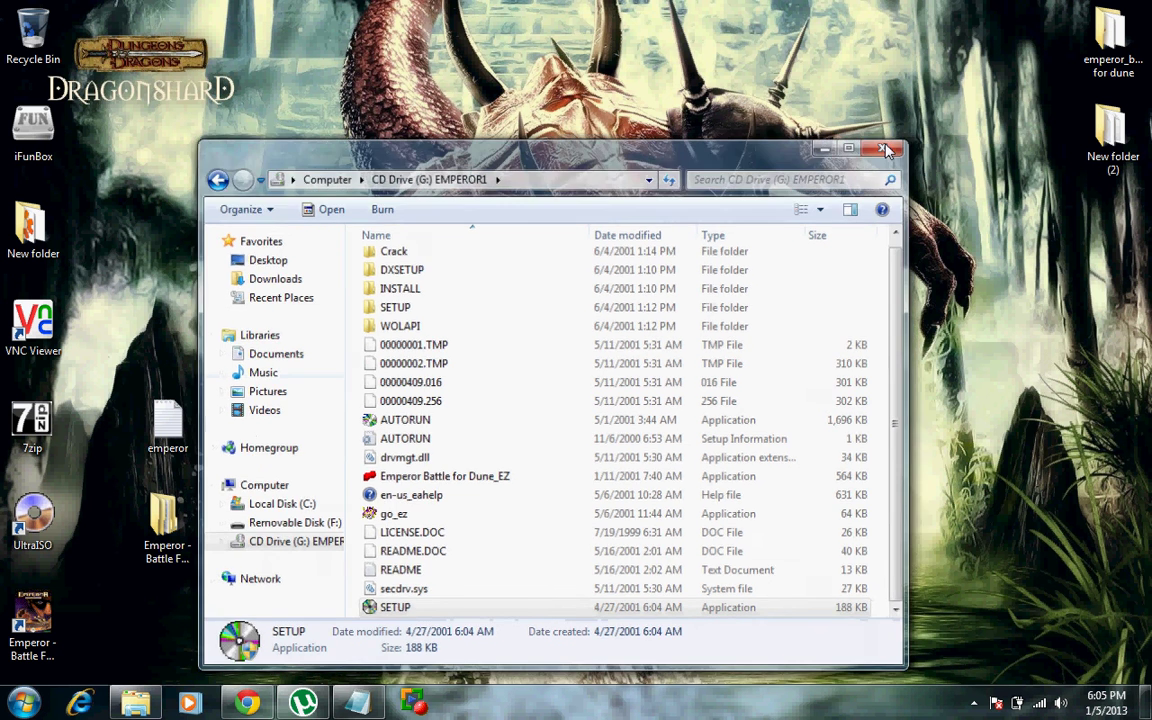
Step: Open the mounted CD Drive (G:) EMPEROR1 from the Computer view
double_click(167, 535)
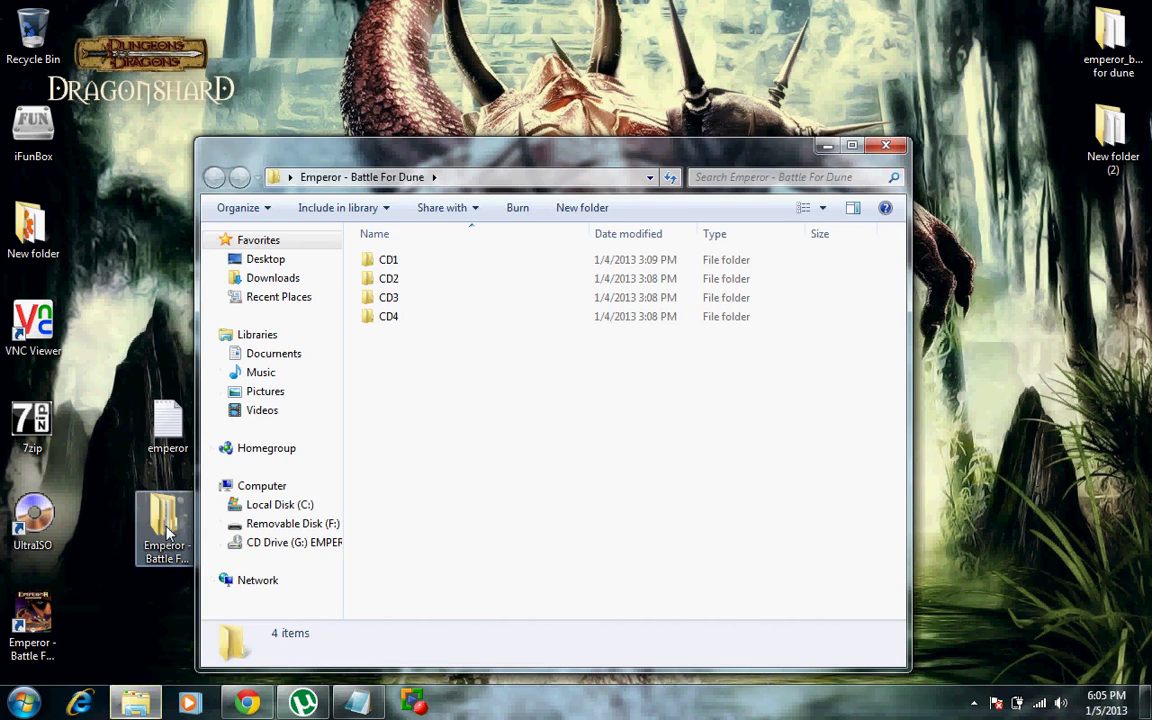
left_click(888, 147)
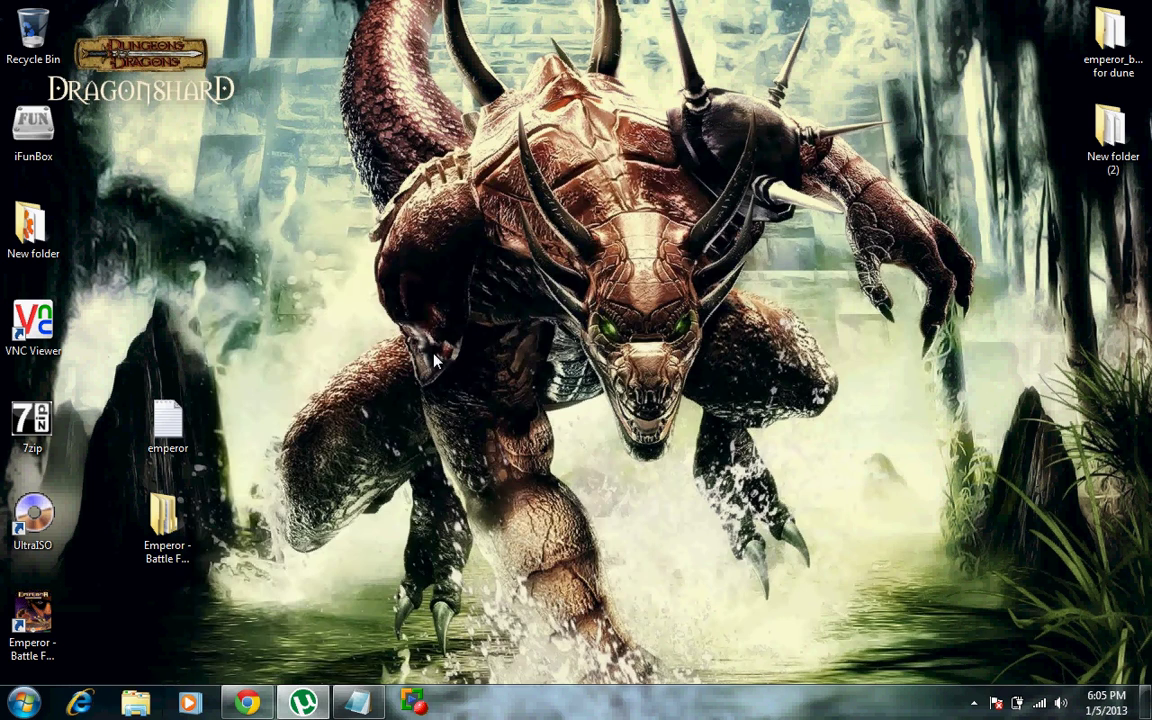
left_click(24, 702)
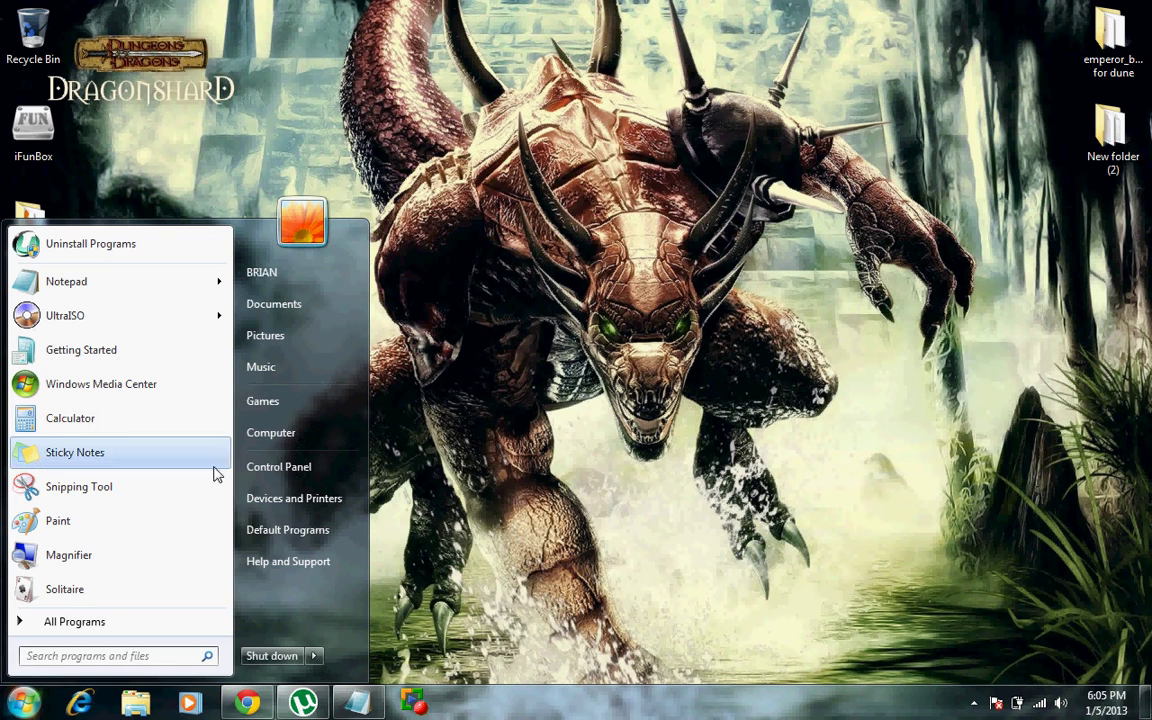
left_click(300, 432)
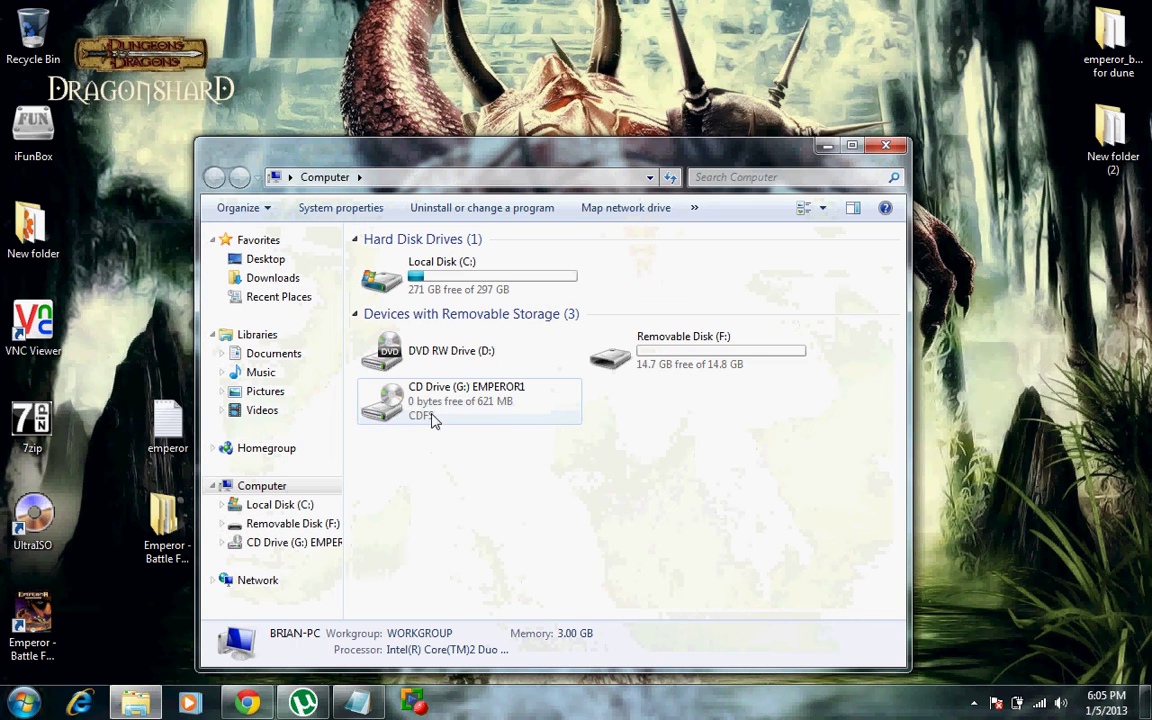
double_click(433, 416)
scroll(435, 416, "down", 1)
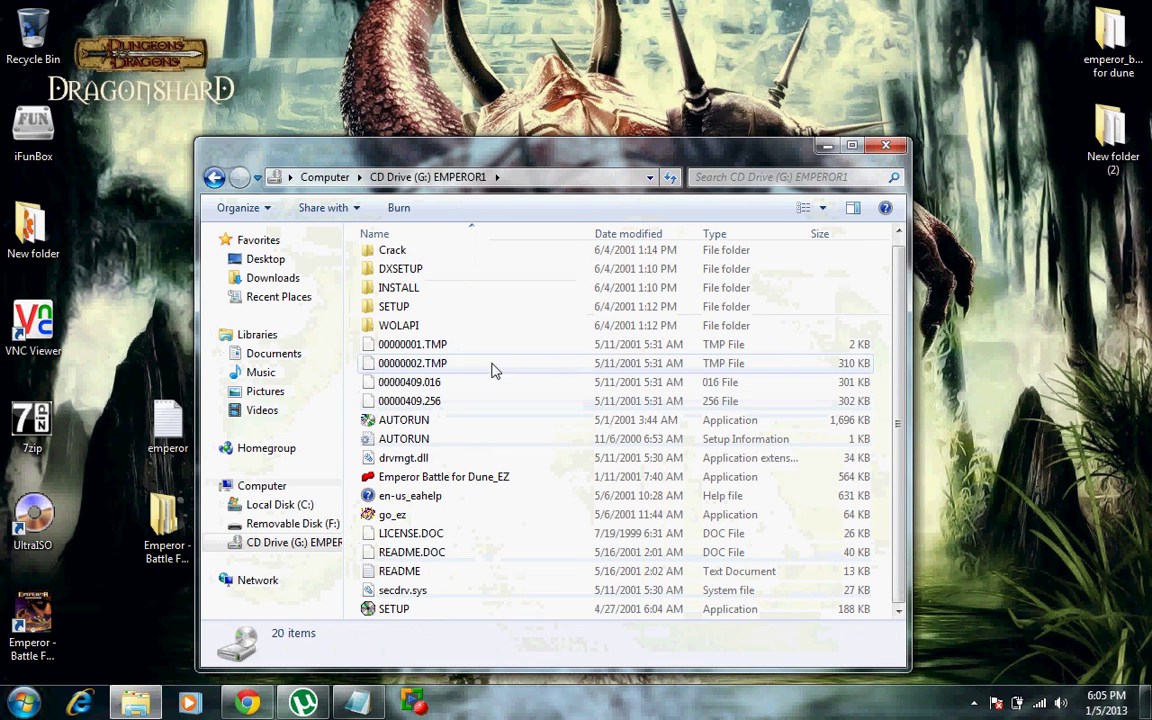
scroll(392, 262, "up", 1)
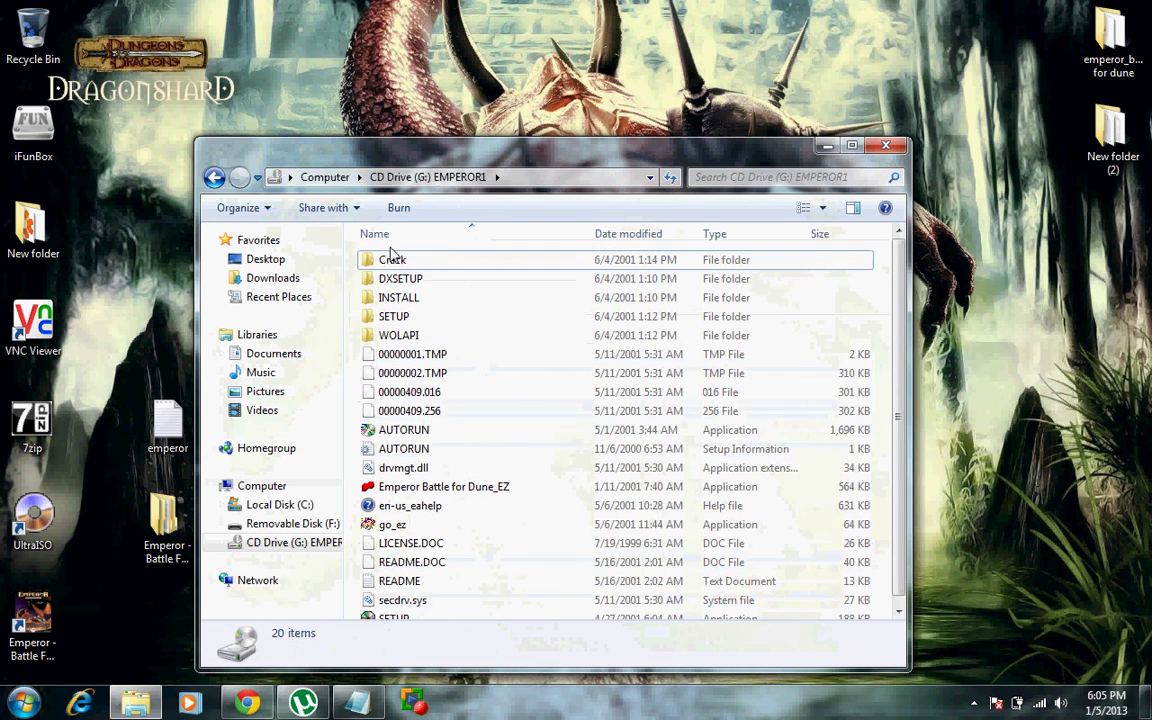
Step: Copy the Emperor crack application from the disc's Crack folder, then close that folder
double_click(392, 262)
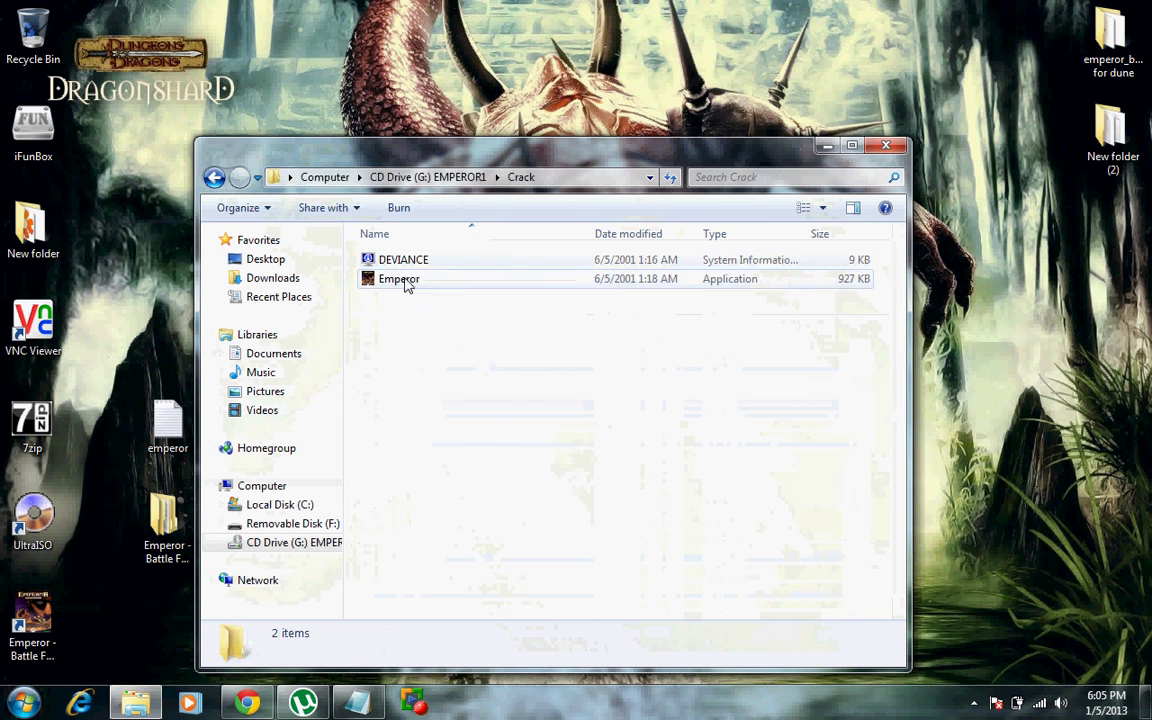
right_click(404, 284)
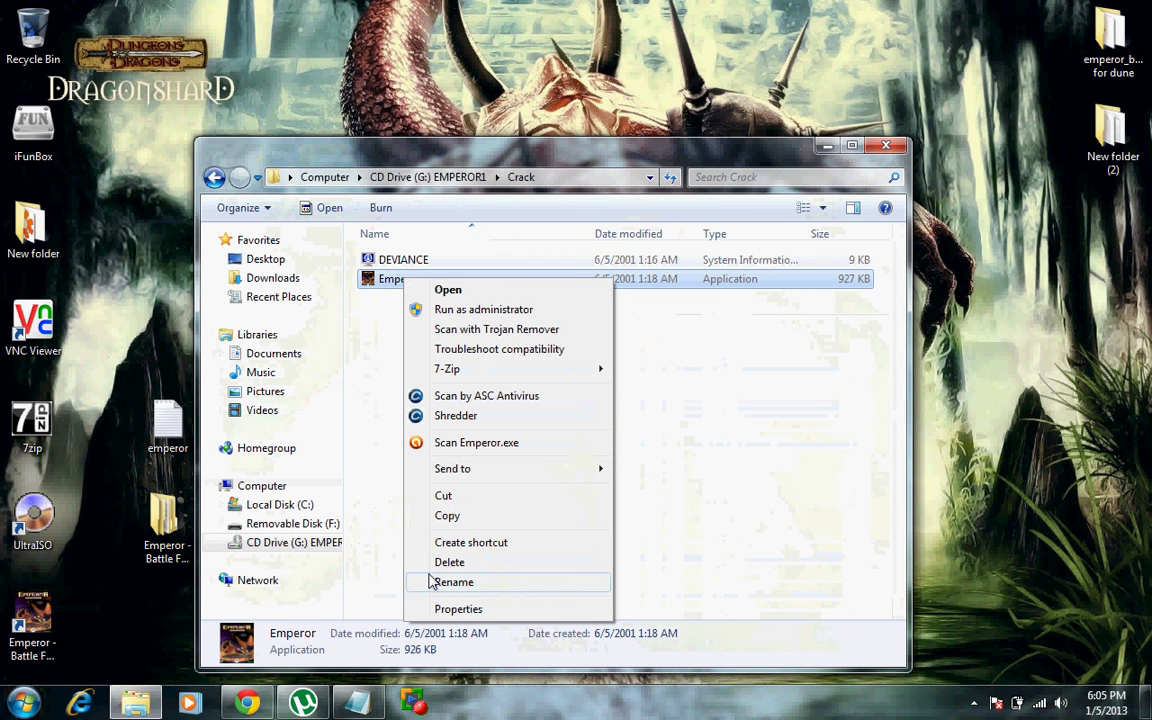
left_click(447, 517)
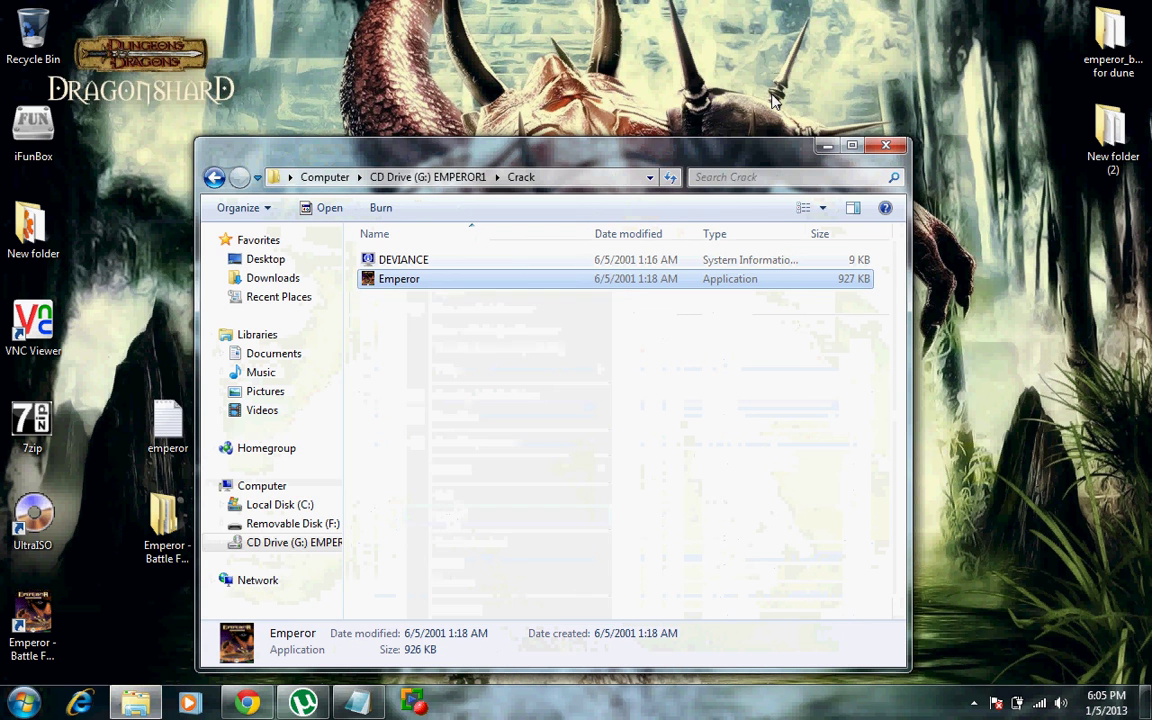
left_click(886, 149)
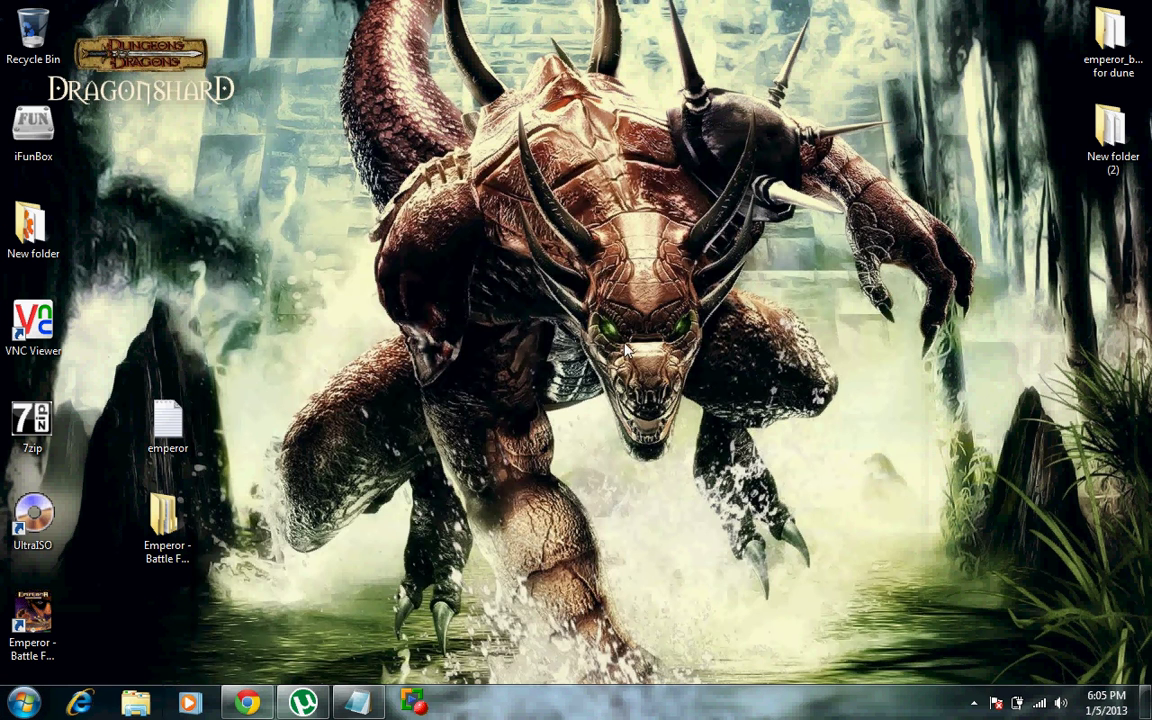
left_click(25, 703)
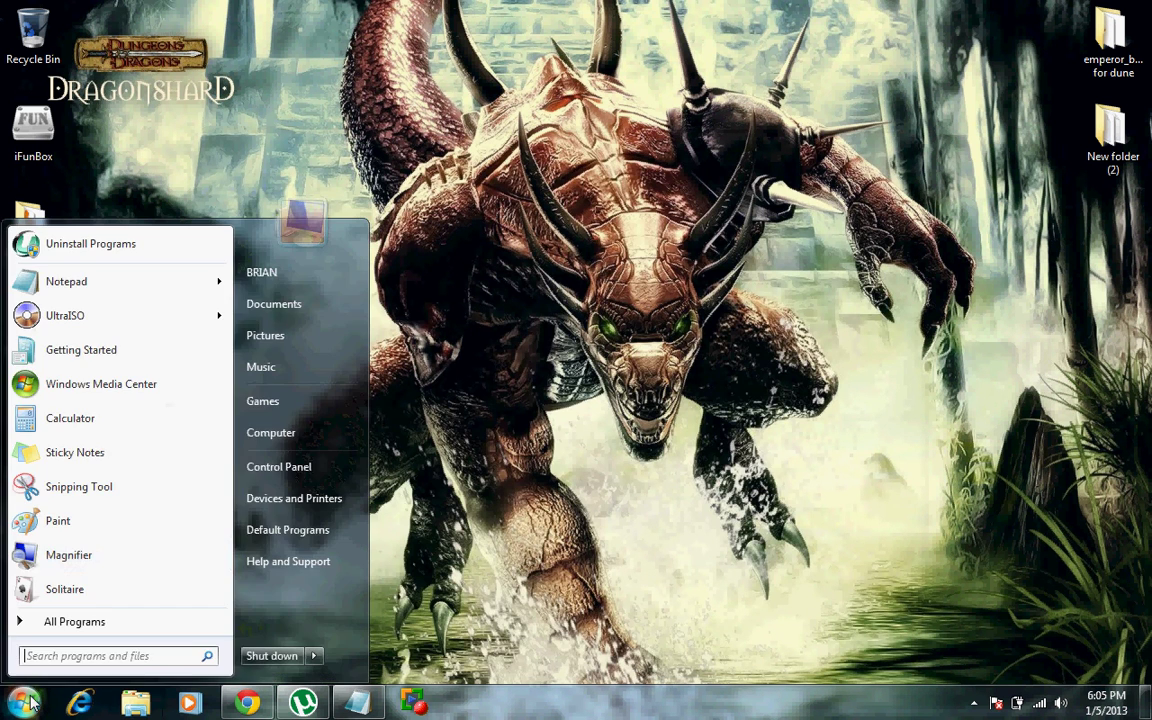
left_click(271, 432)
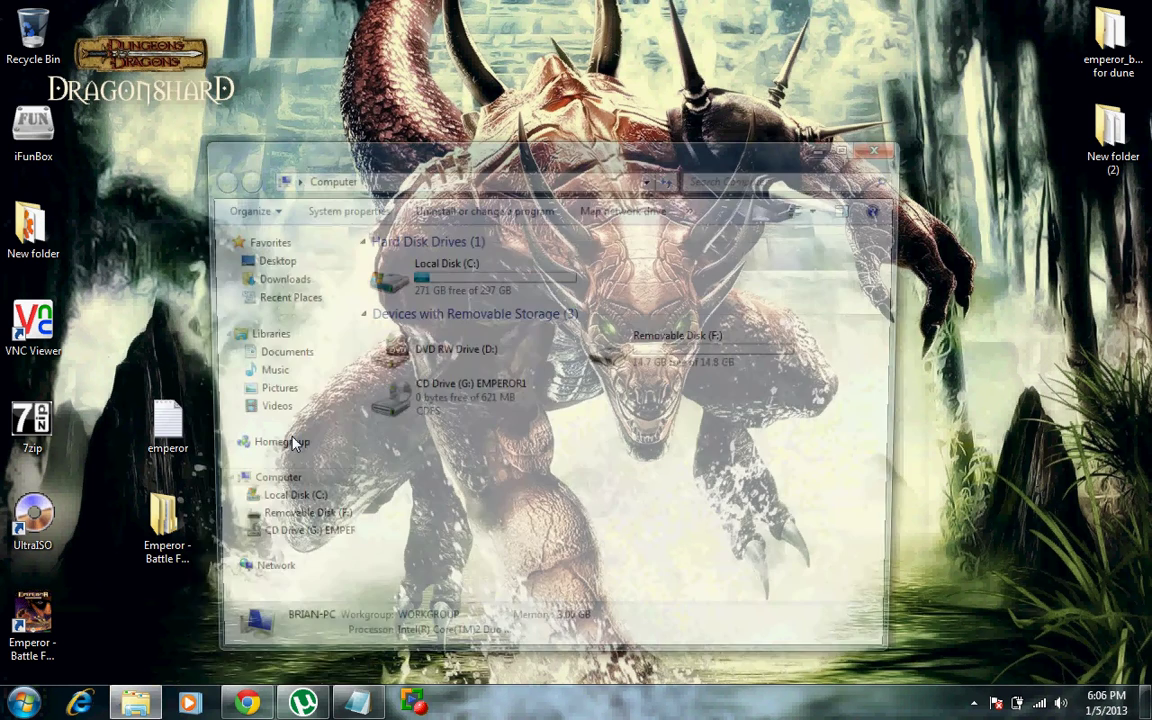
Step: Paste the crack into C:\Westwood\Emperor, replacing EMPEROR.EXE, and close the folder
double_click(414, 282)
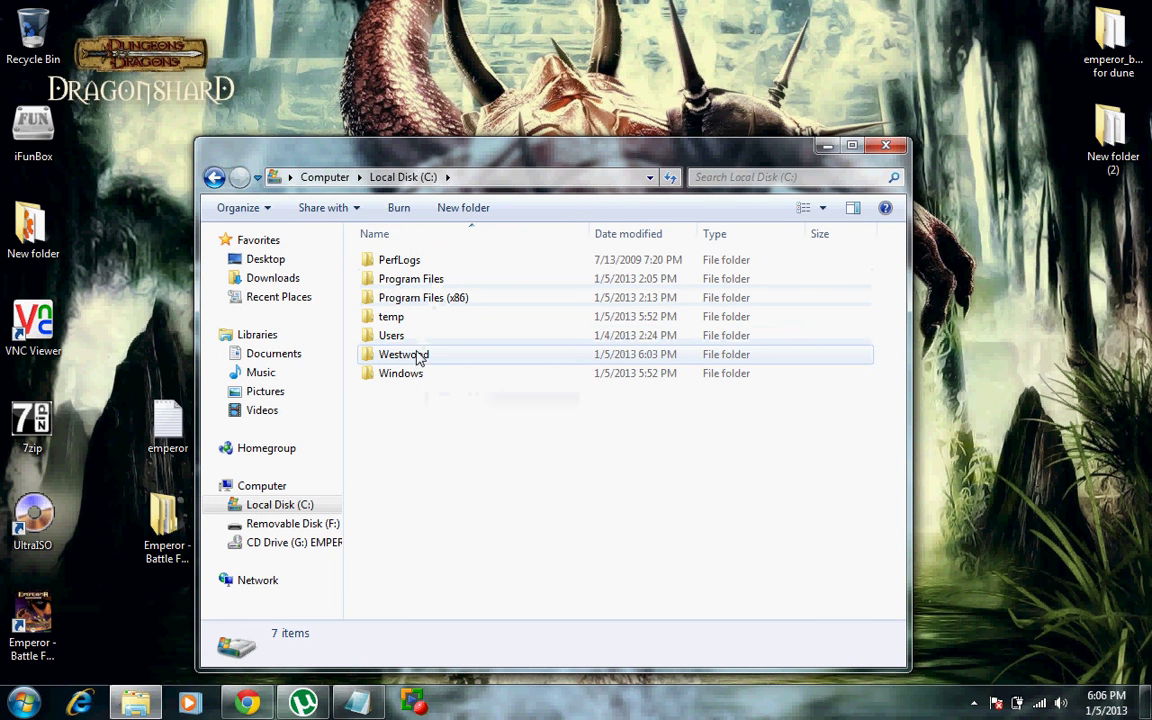
mouse_move(417, 357)
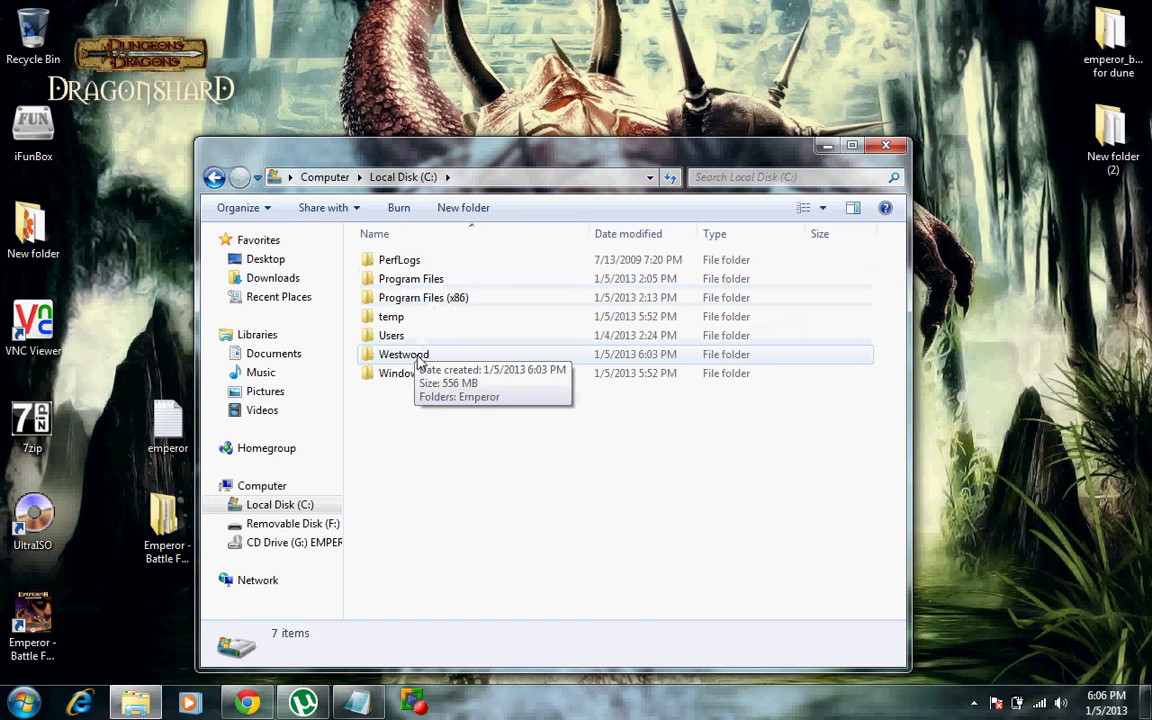
double_click(417, 357)
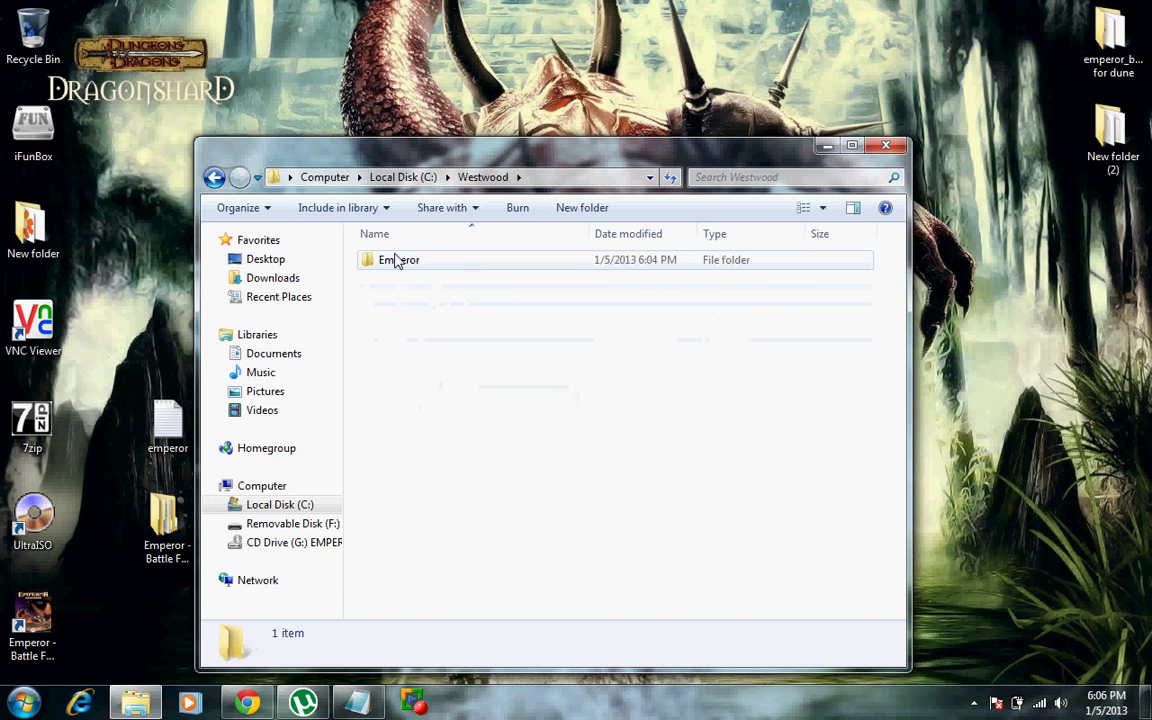
double_click(396, 260)
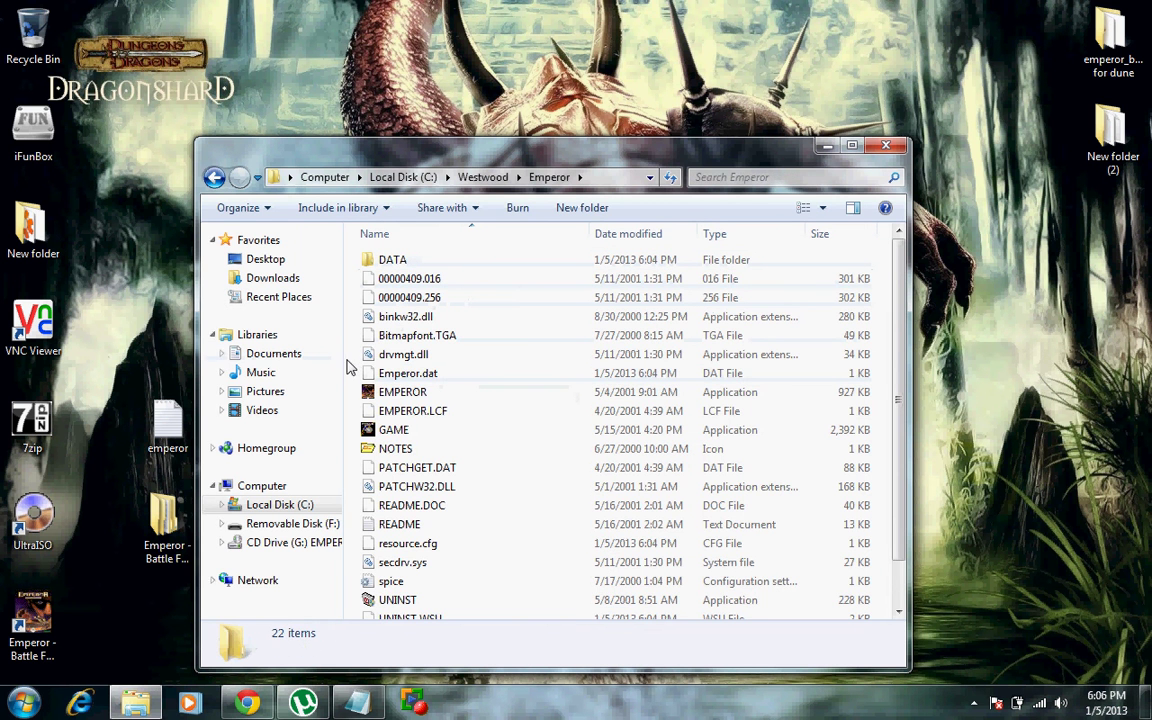
left_click(853, 148)
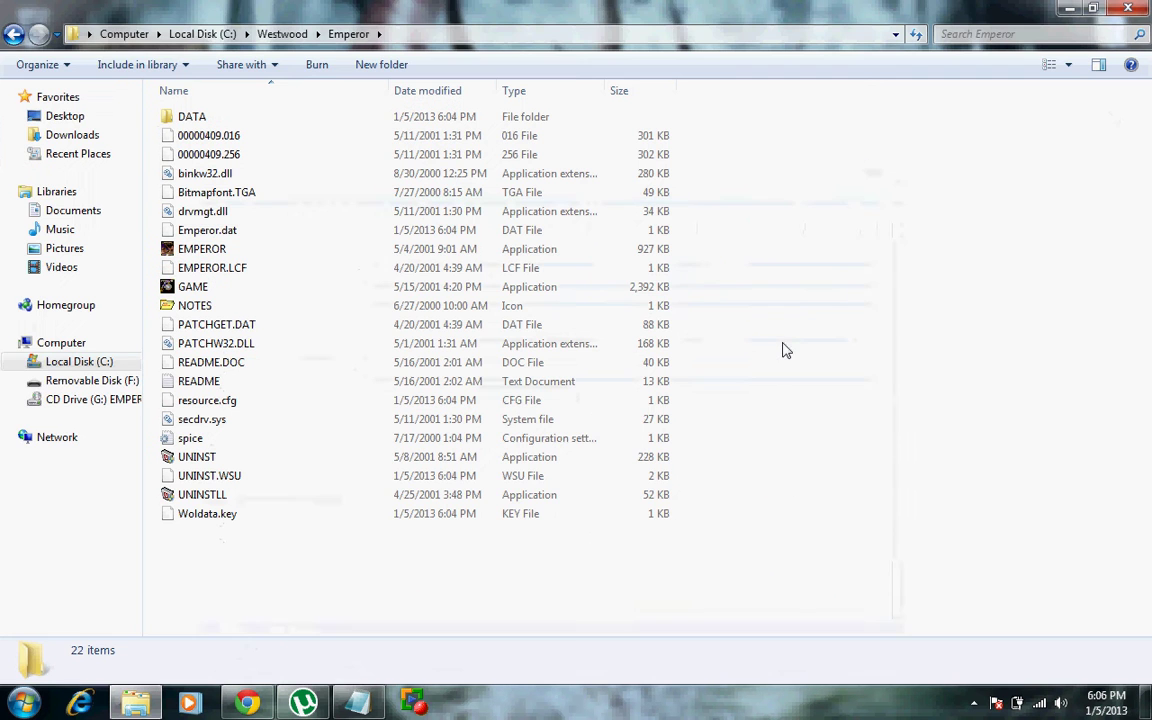
right_click(785, 347)
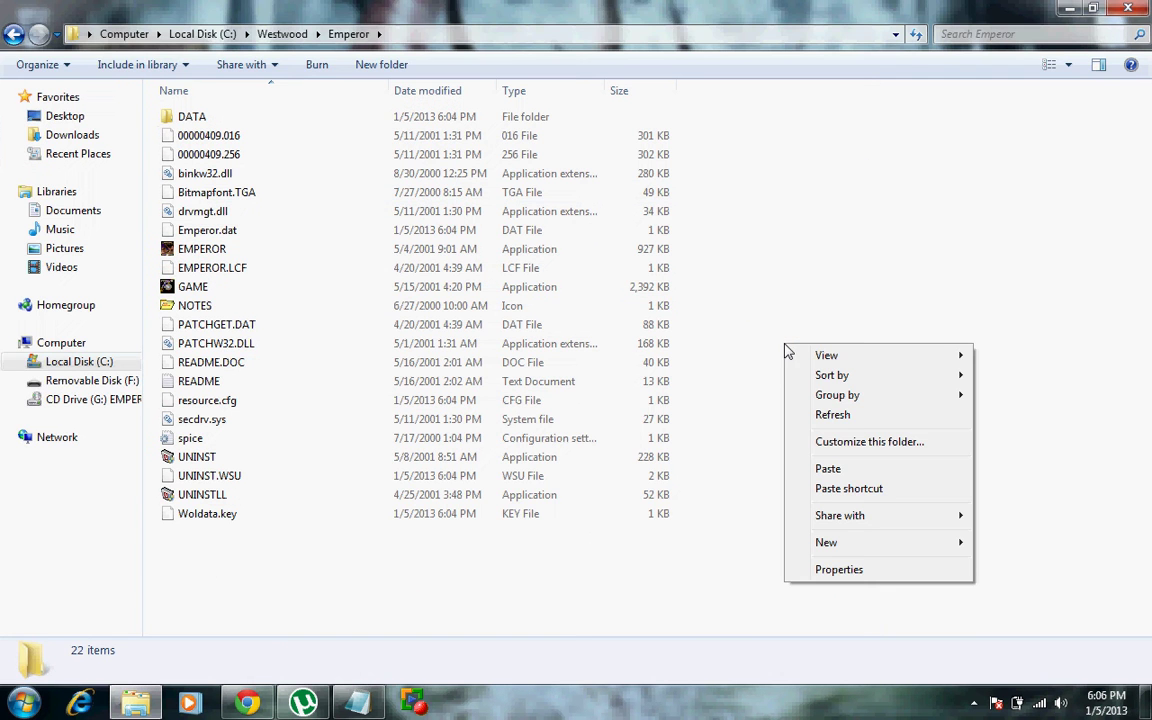
left_click(827, 469)
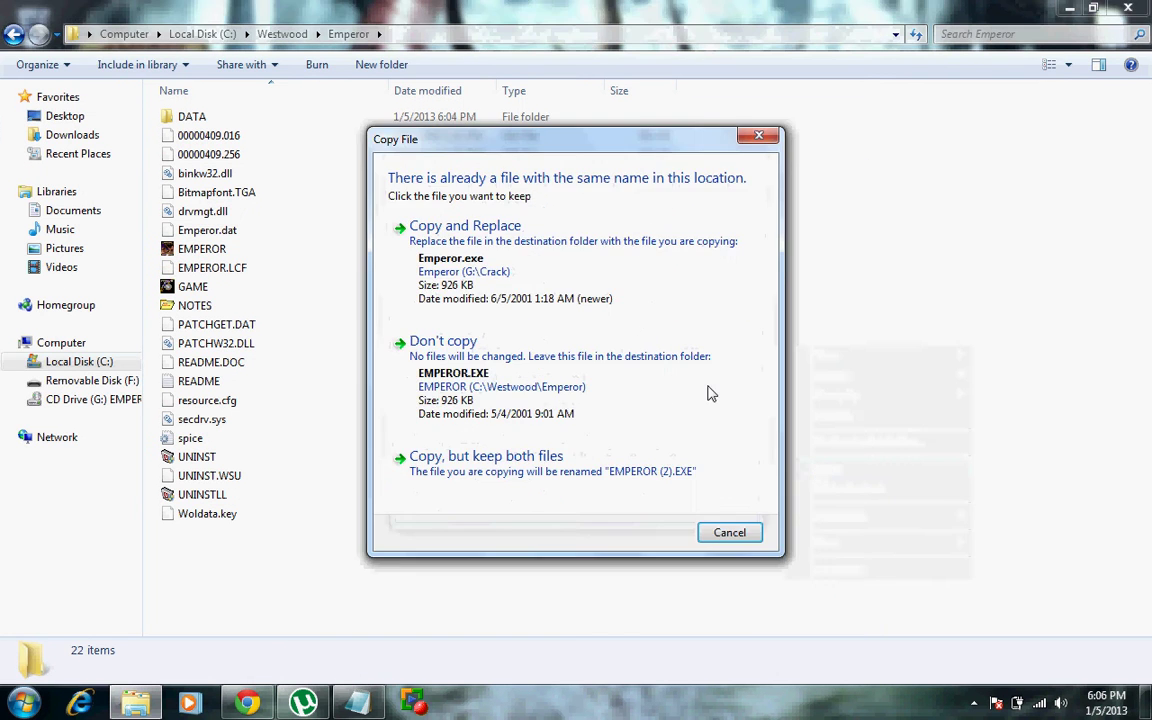
left_click(485, 265)
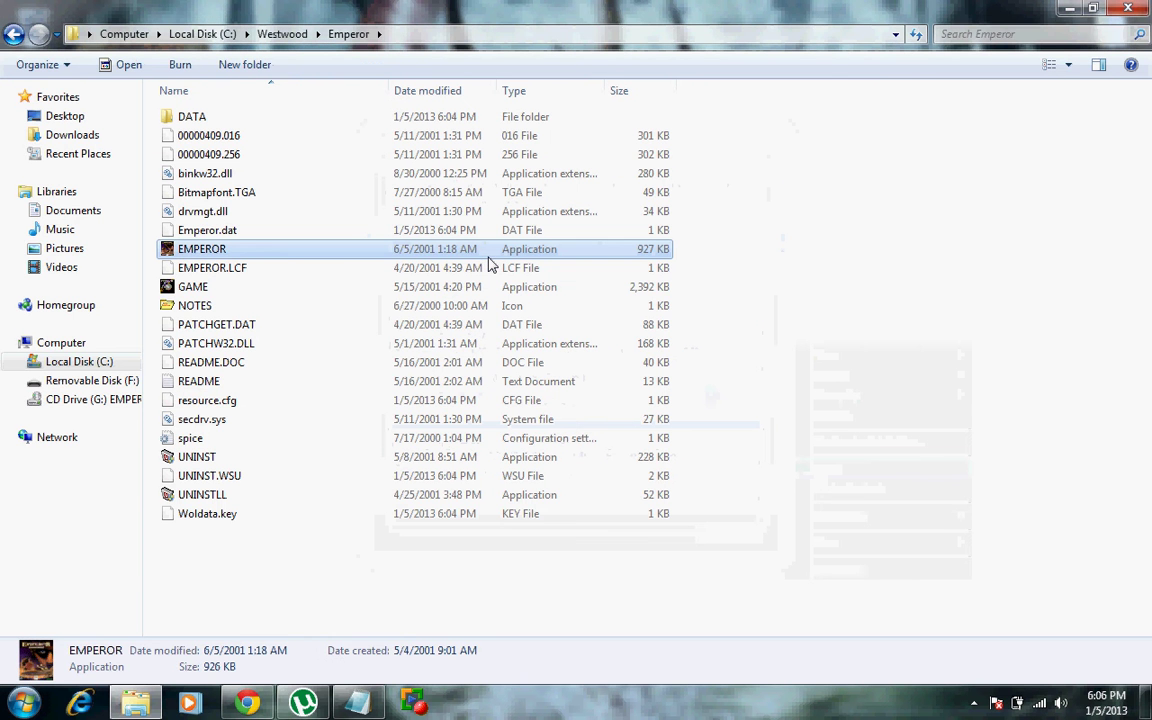
left_click(1128, 10)
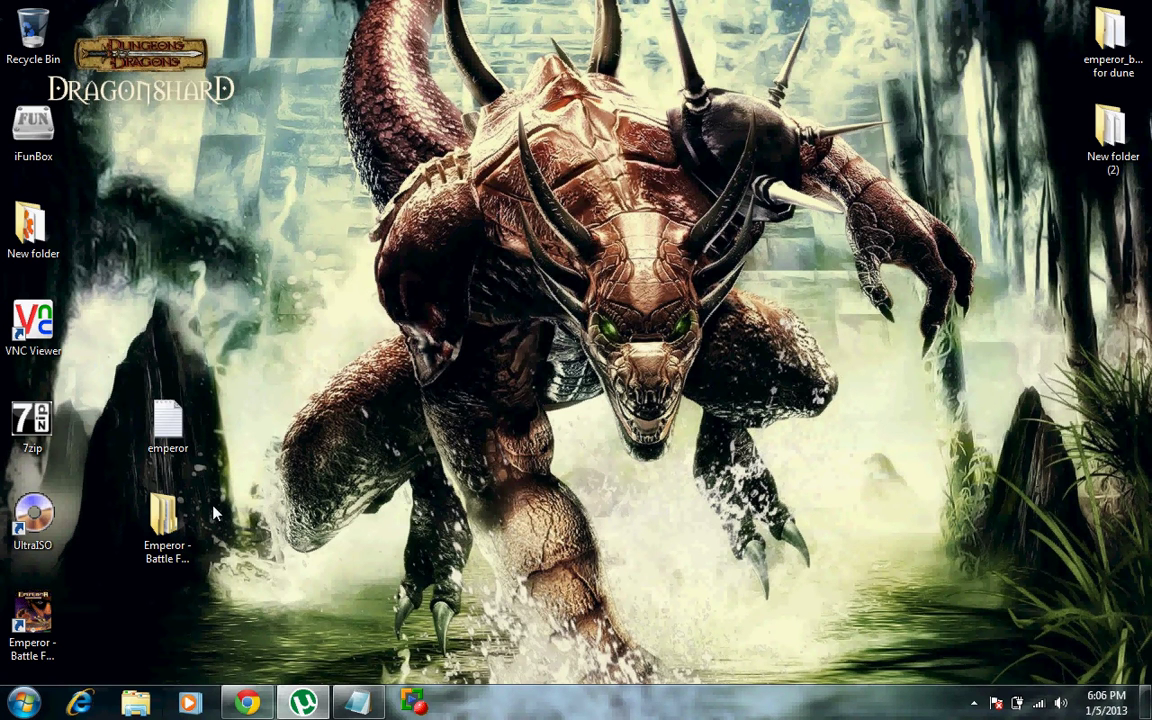
left_click(352, 700)
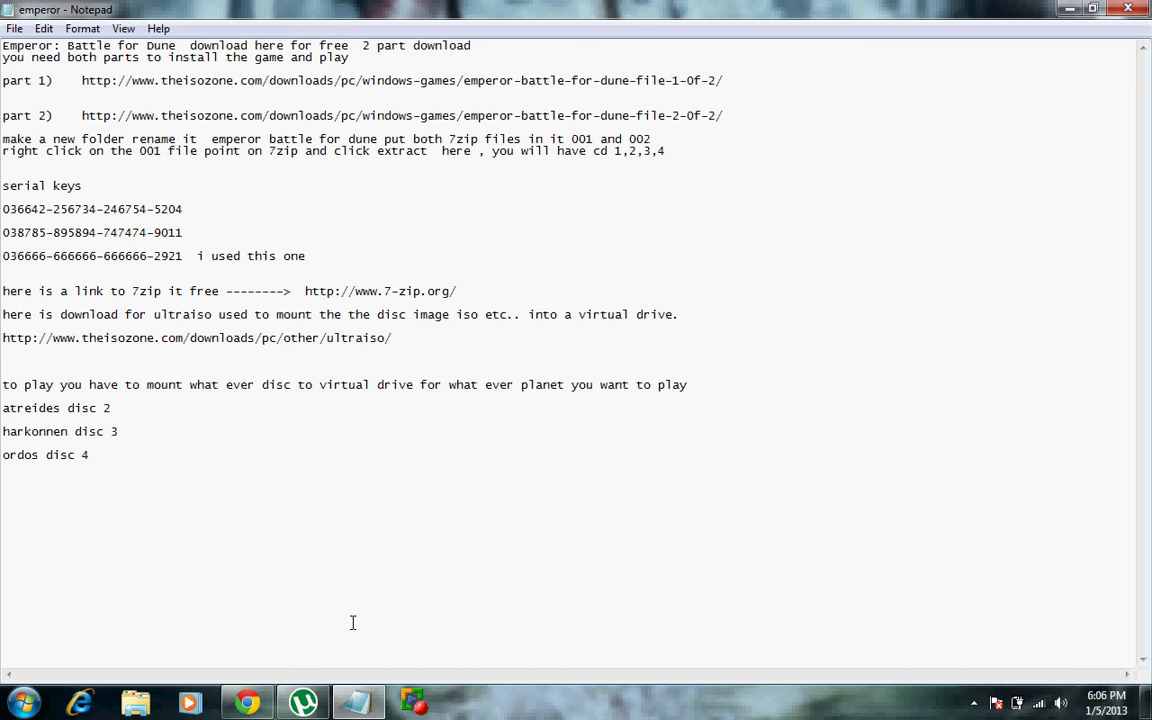
mouse_move(350, 703)
left_click(1068, 8)
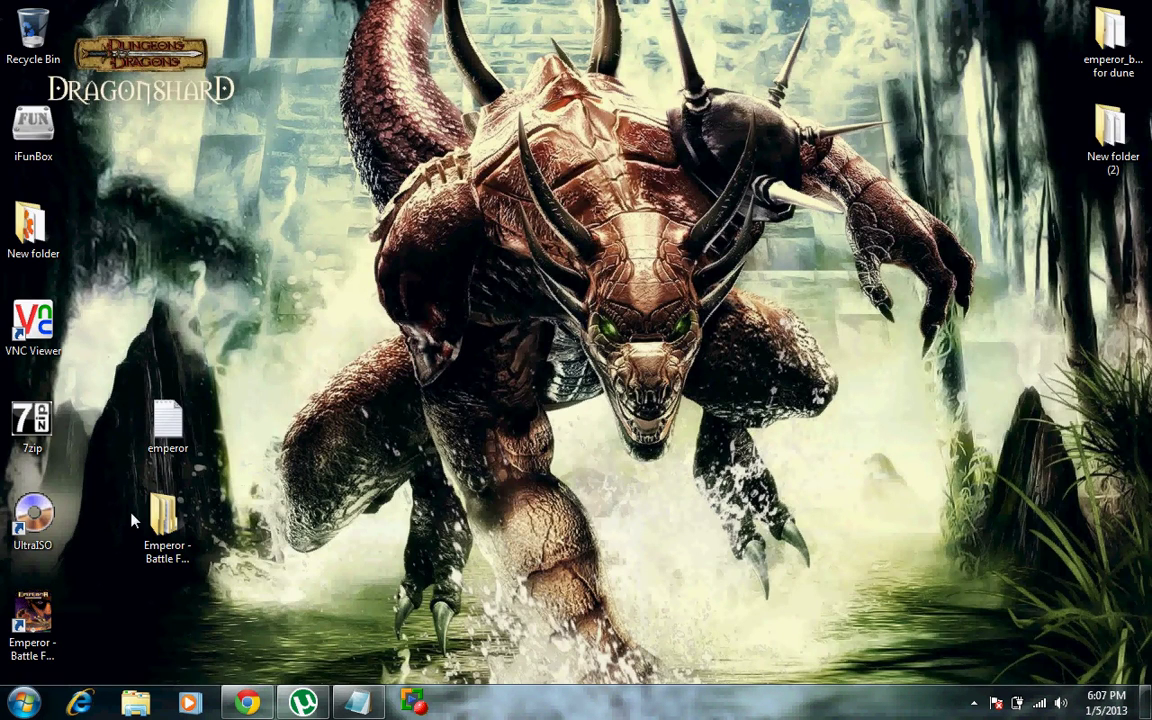
Step: Open the CD2 image EMPEROR2.mdf from the Emperor - Battle For Dune folder in UltraISO
double_click(163, 518)
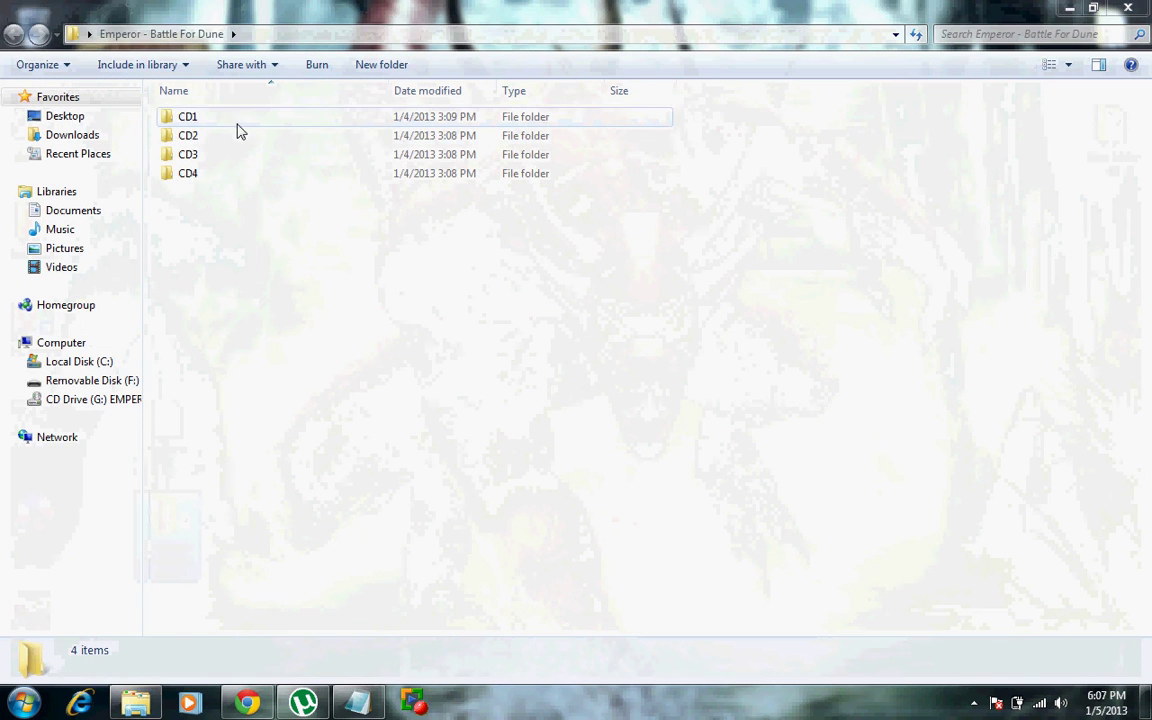
double_click(210, 145)
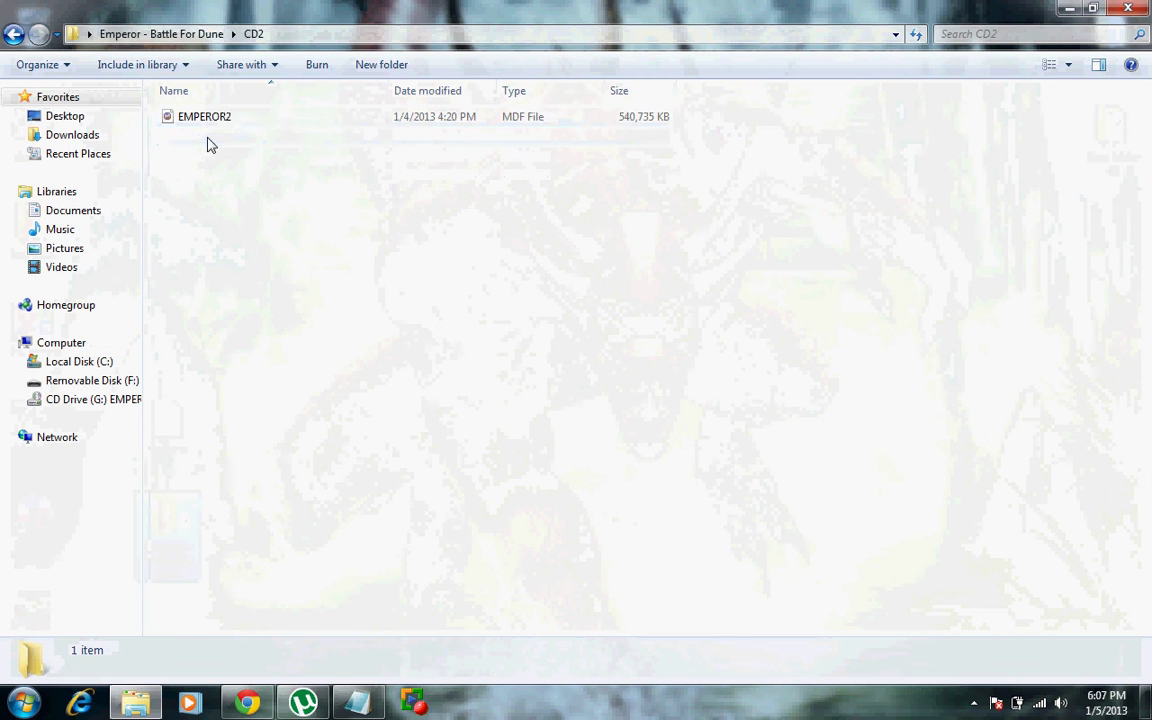
left_click(209, 120)
double_click(209, 120)
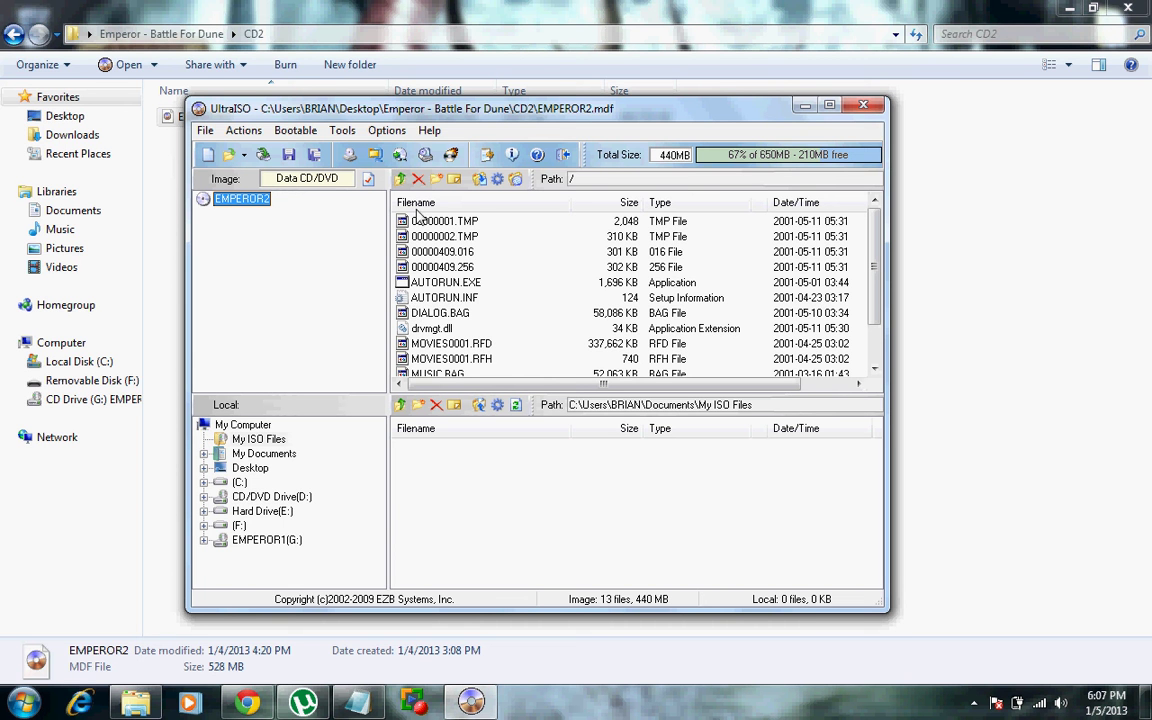
Step: Mount EMPEROR2 to virtual drive G:, then close UltraISO and the CD2 folder window
left_click(425, 155)
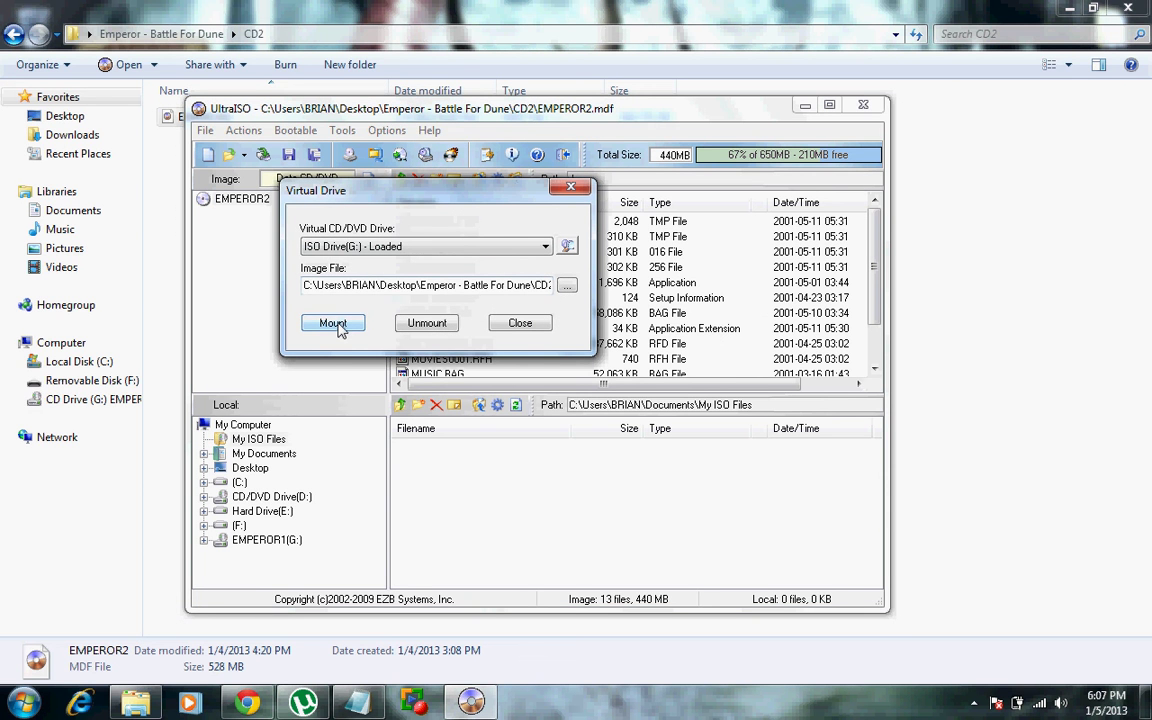
left_click(336, 323)
left_click(570, 188)
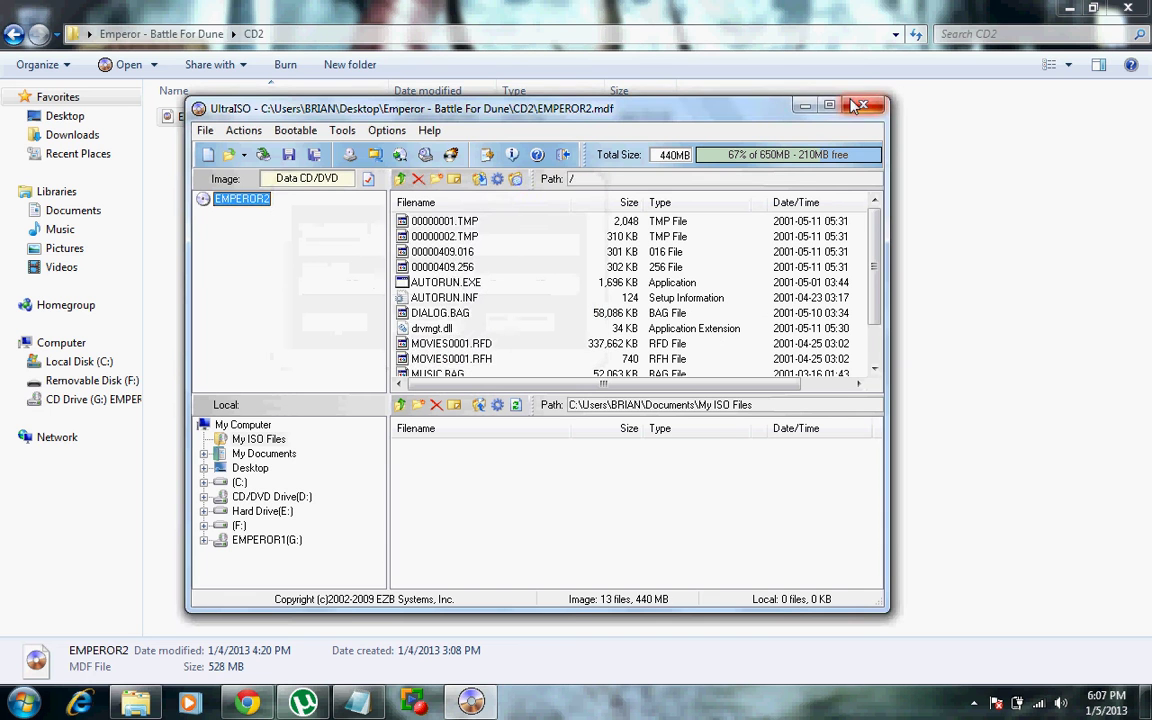
left_click(803, 107)
left_click(1132, 9)
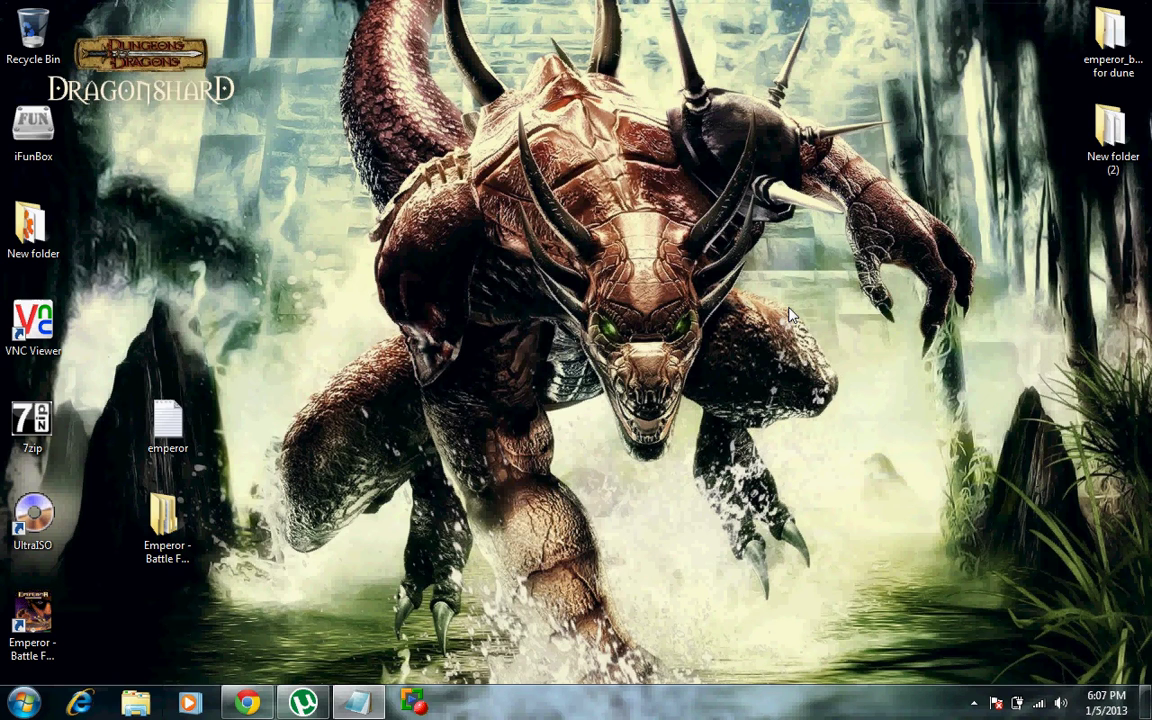
Step: Open CD Drive (G:) EMPEROR2 from Computer, run AUTORUN and choose PLAY
left_click(22, 703)
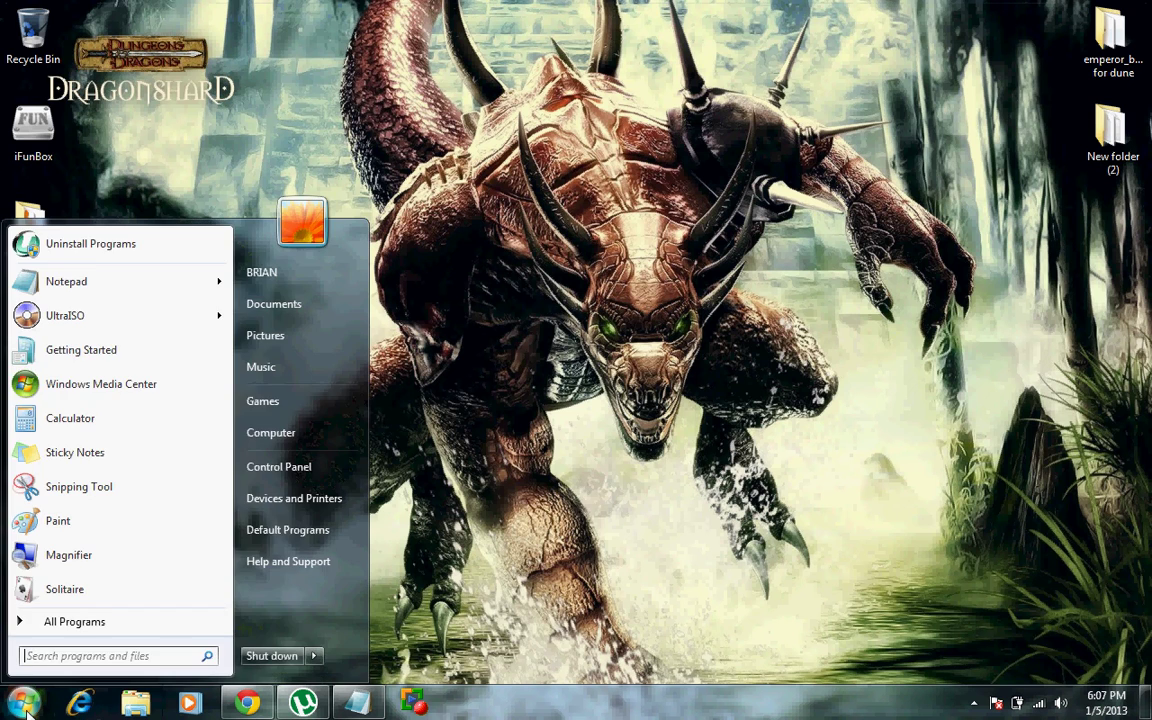
left_click(272, 428)
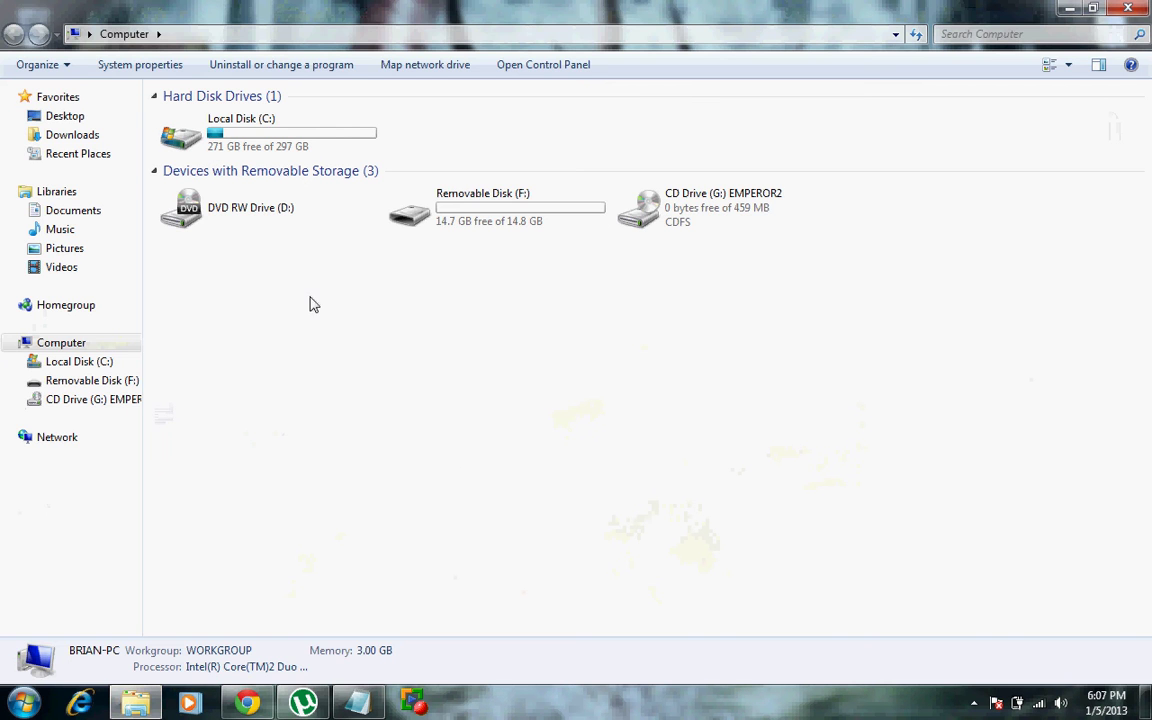
double_click(652, 205)
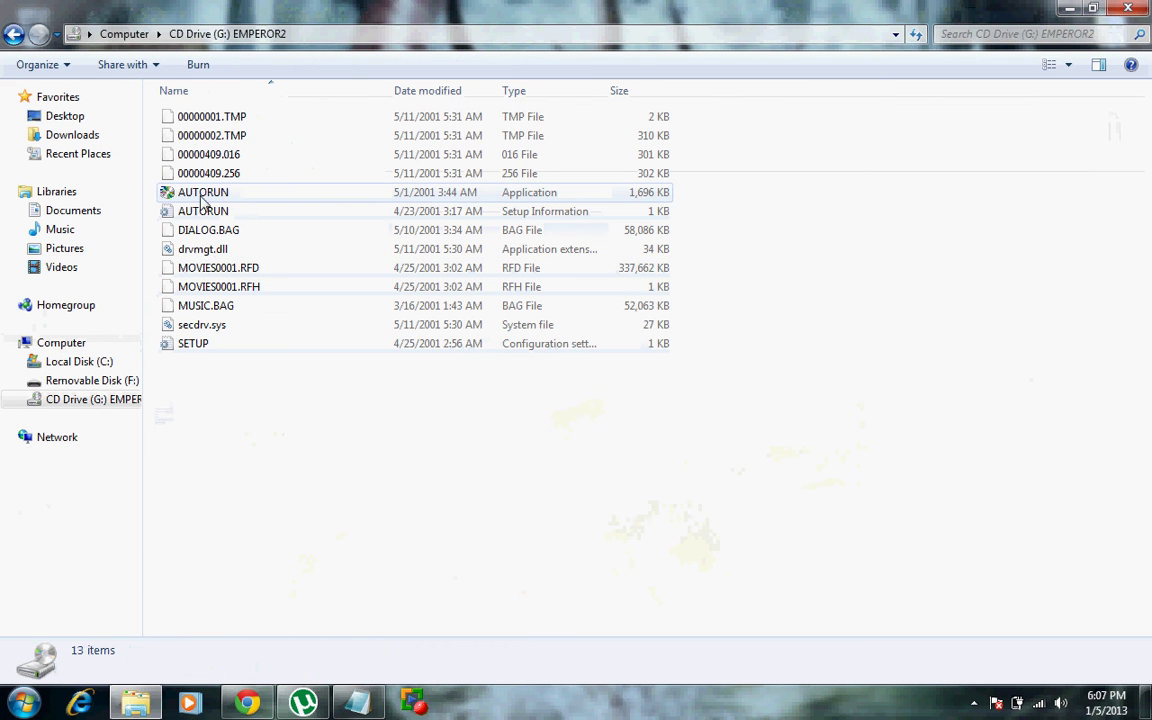
double_click(208, 196)
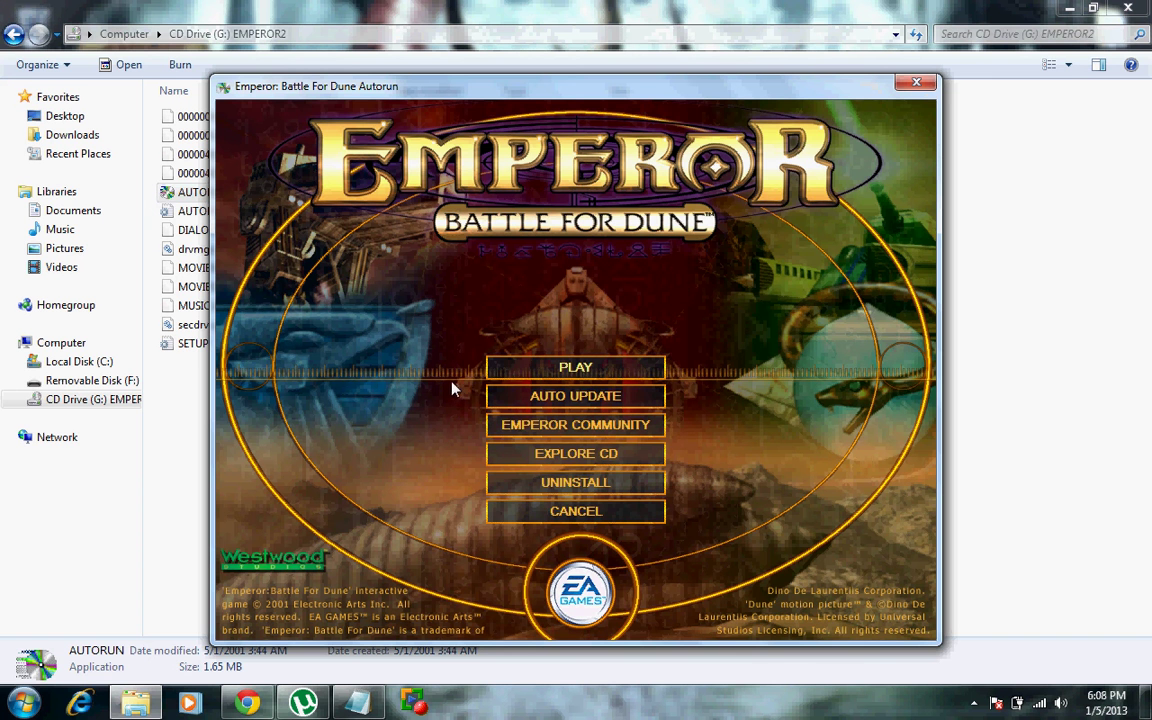
left_click(537, 369)
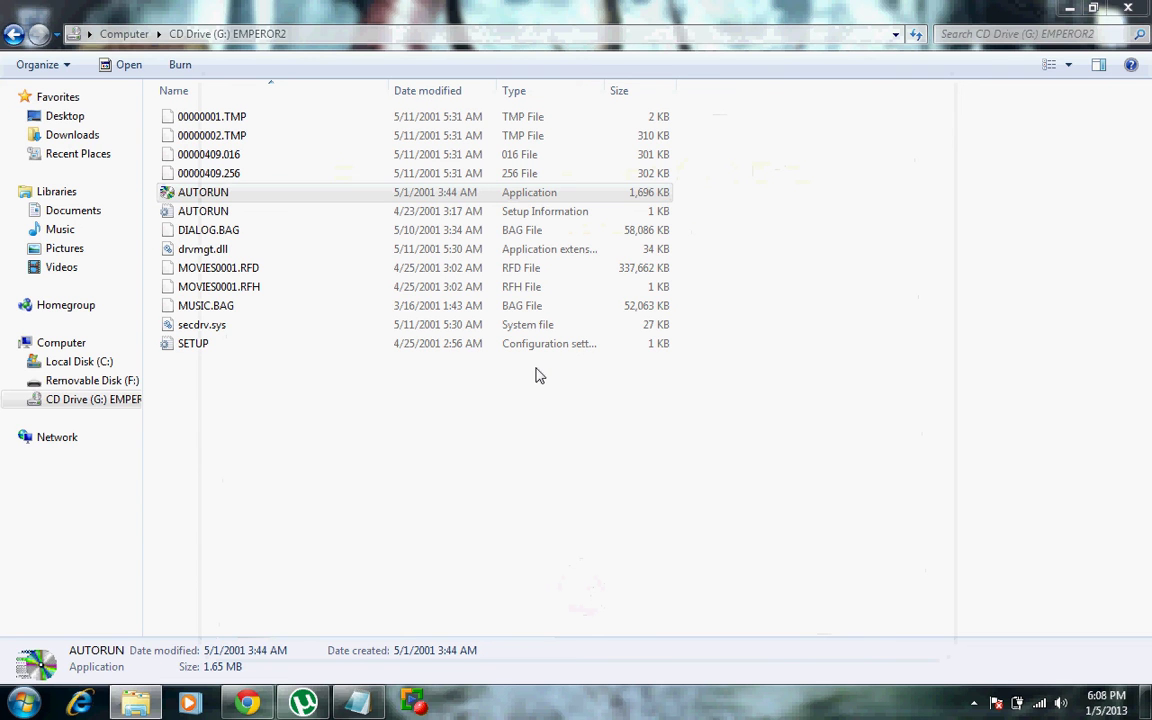